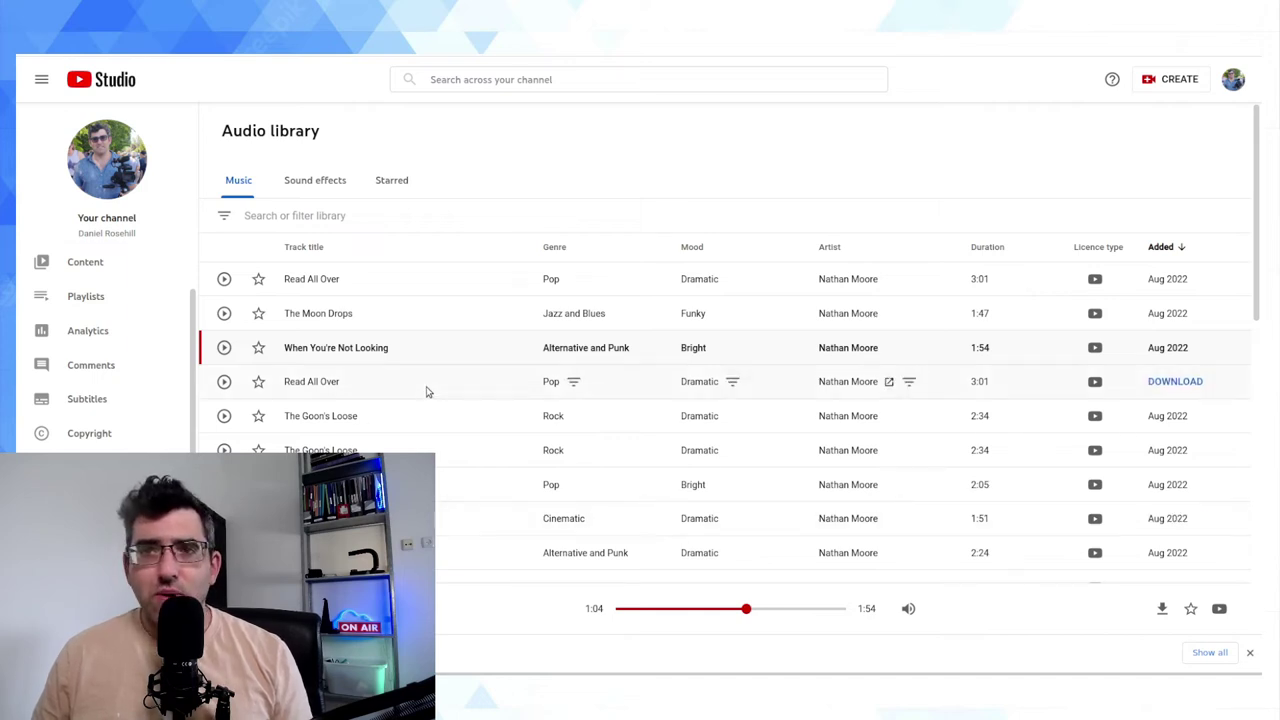
- Pick Classical in the Genre filter, then look over the Mood choices without applying them
click(308, 215)
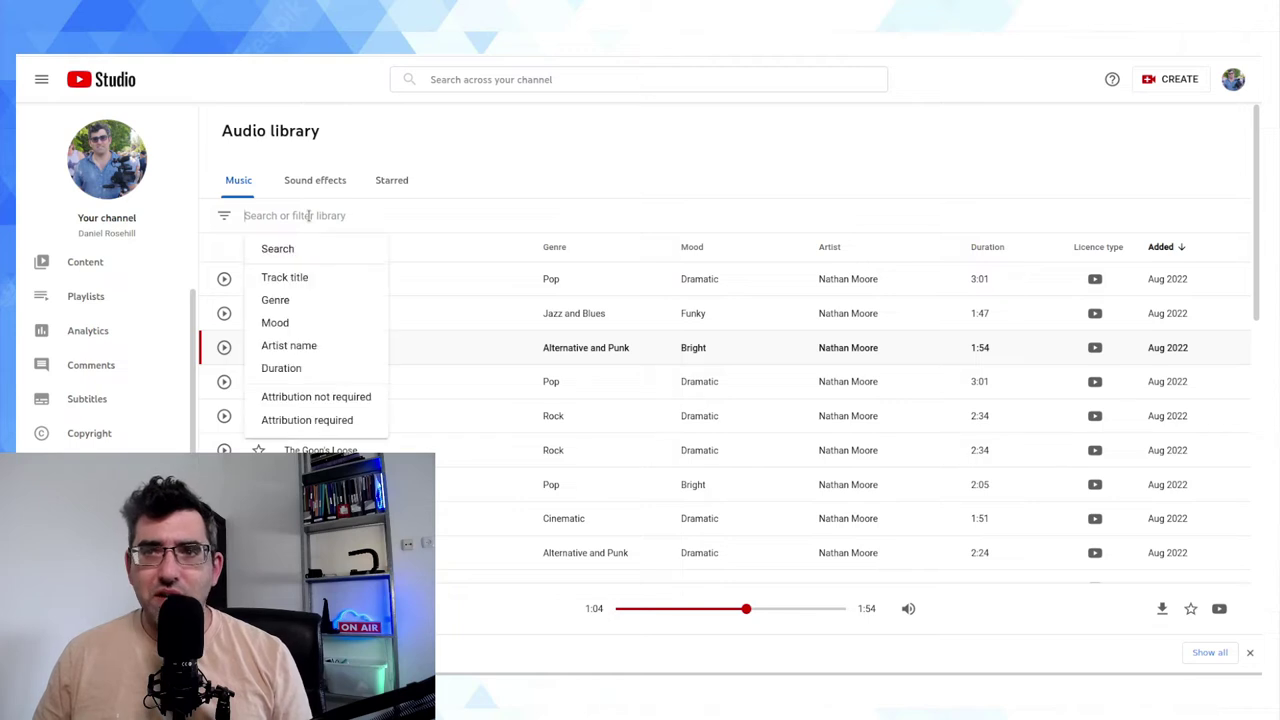
click(309, 325)
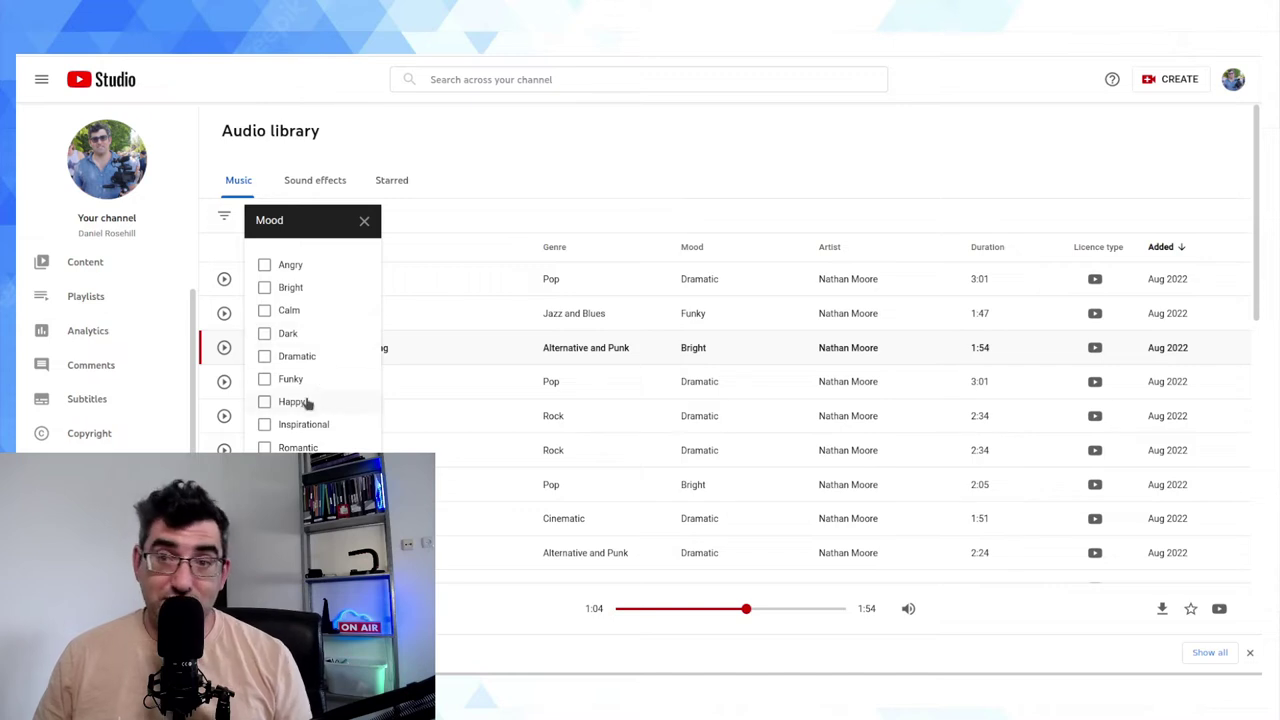
click(363, 221)
click(340, 216)
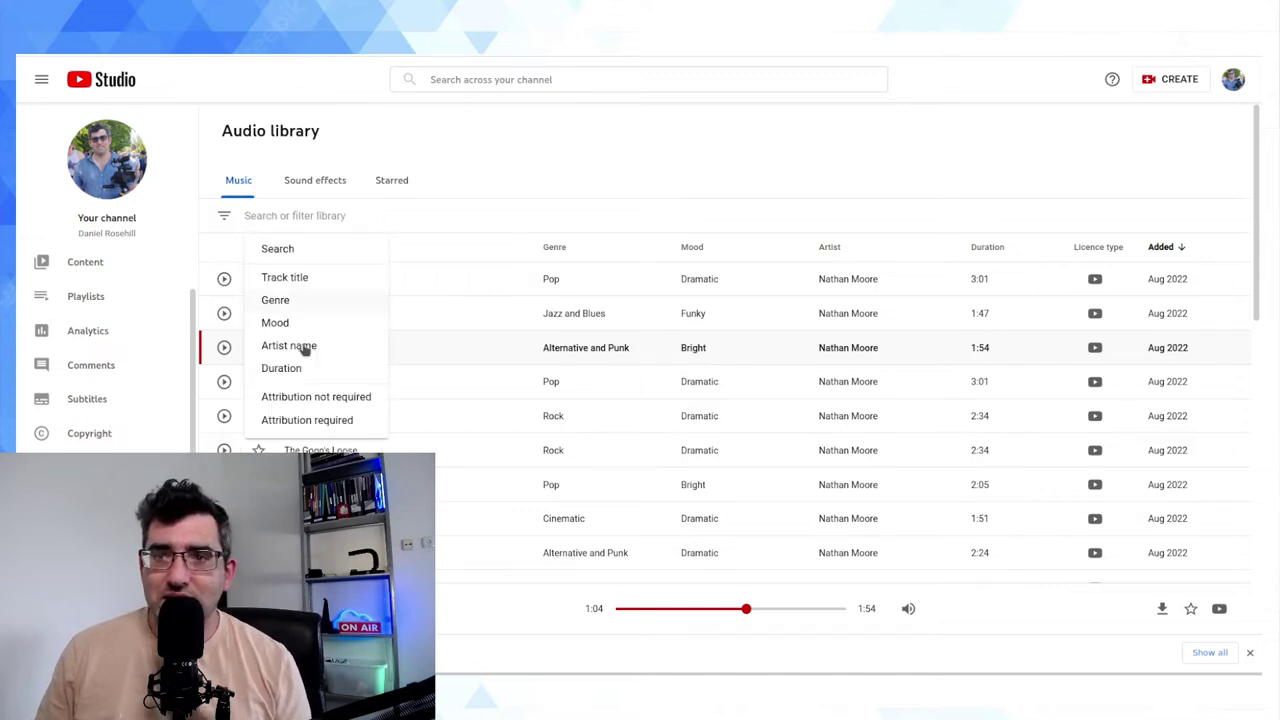
click(297, 300)
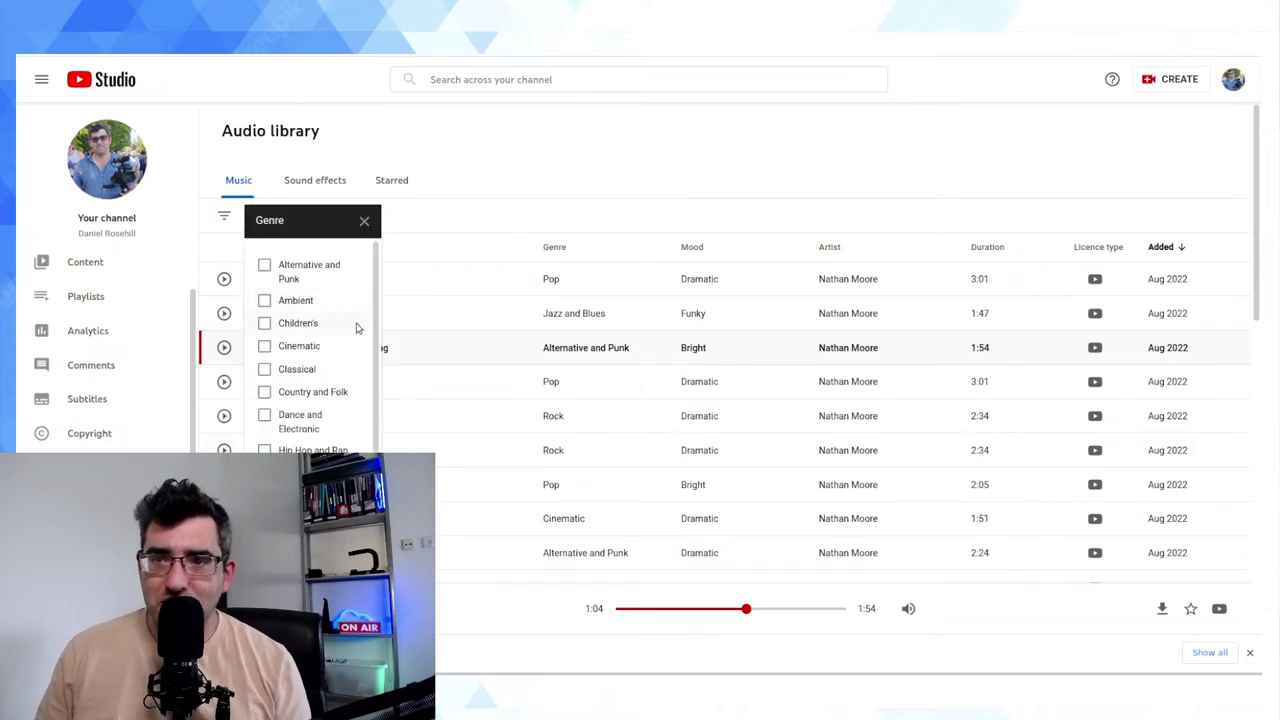
click(297, 369)
click(487, 228)
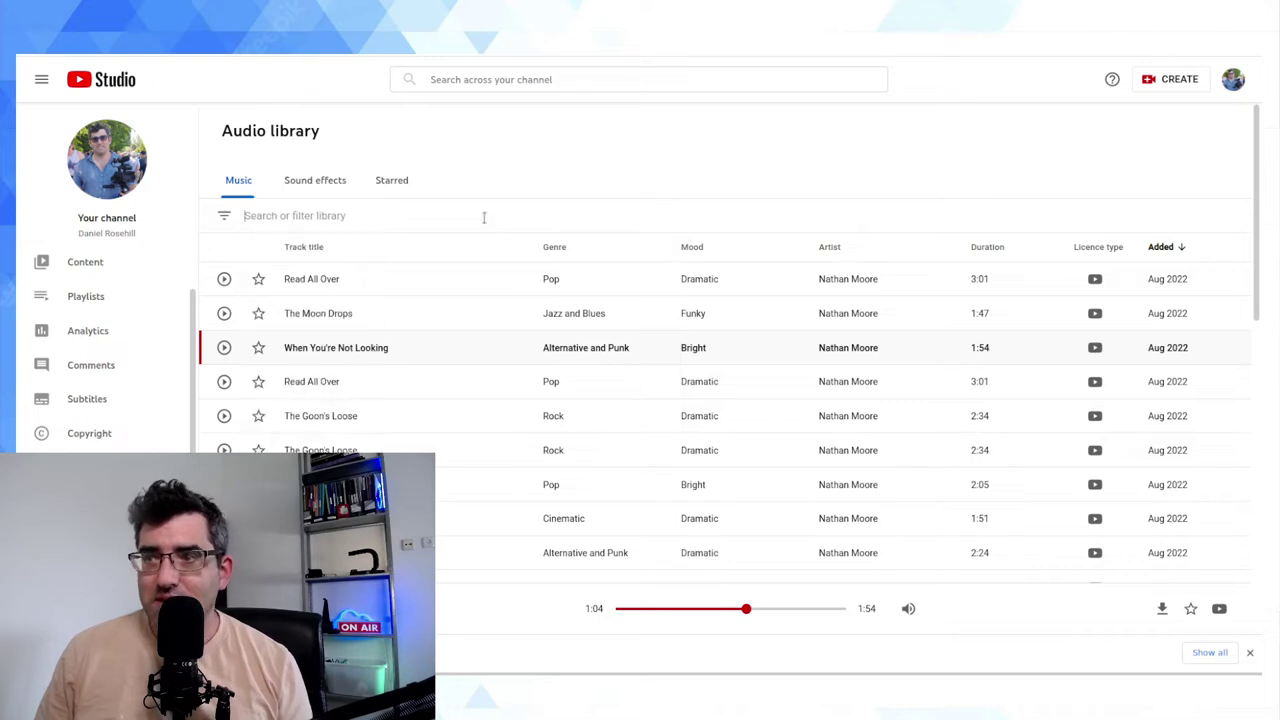
click(328, 216)
click(297, 322)
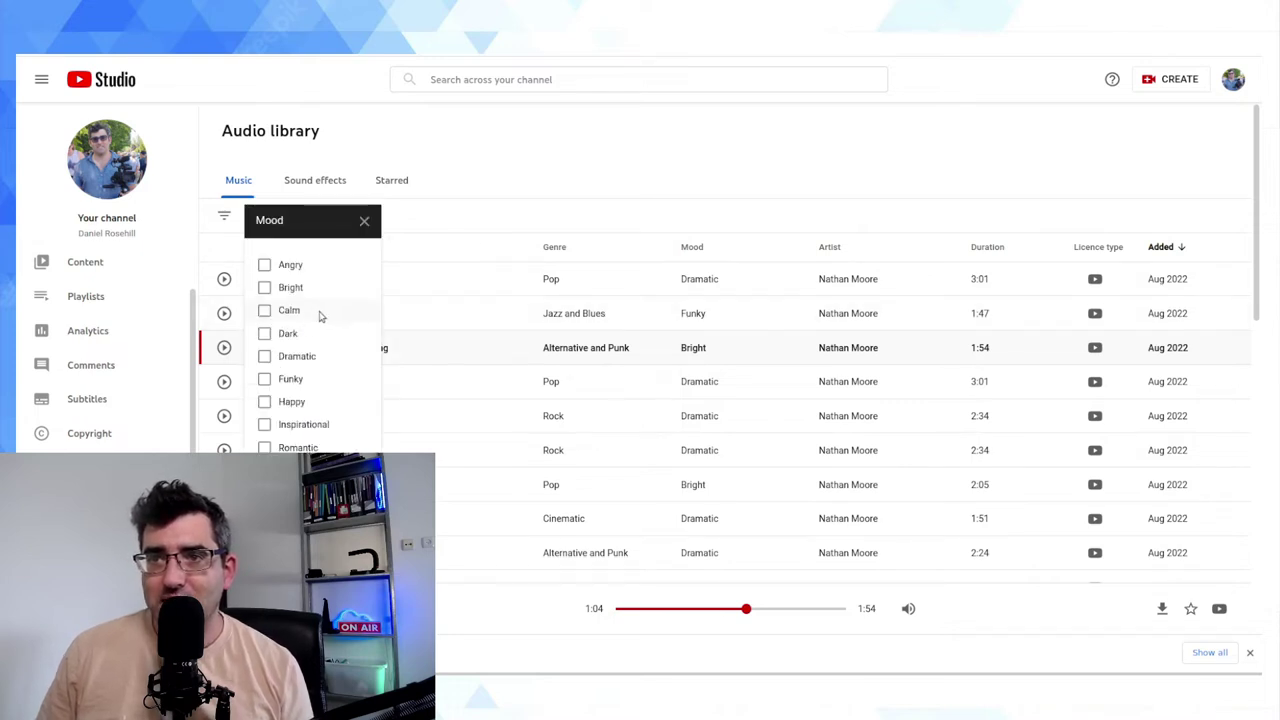
click(461, 215)
- Filter by Genre with only Classical ticked, unticking Cinematic, and apply the filter
click(316, 216)
click(282, 298)
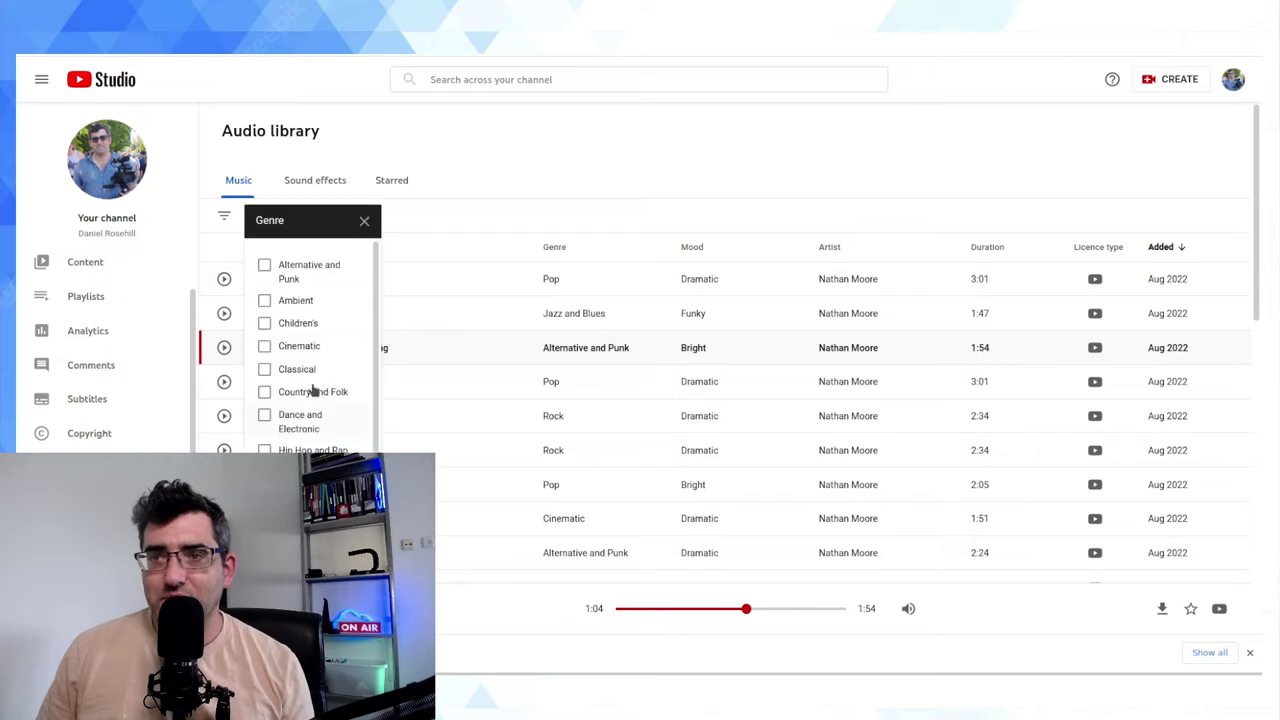
click(300, 347)
click(299, 346)
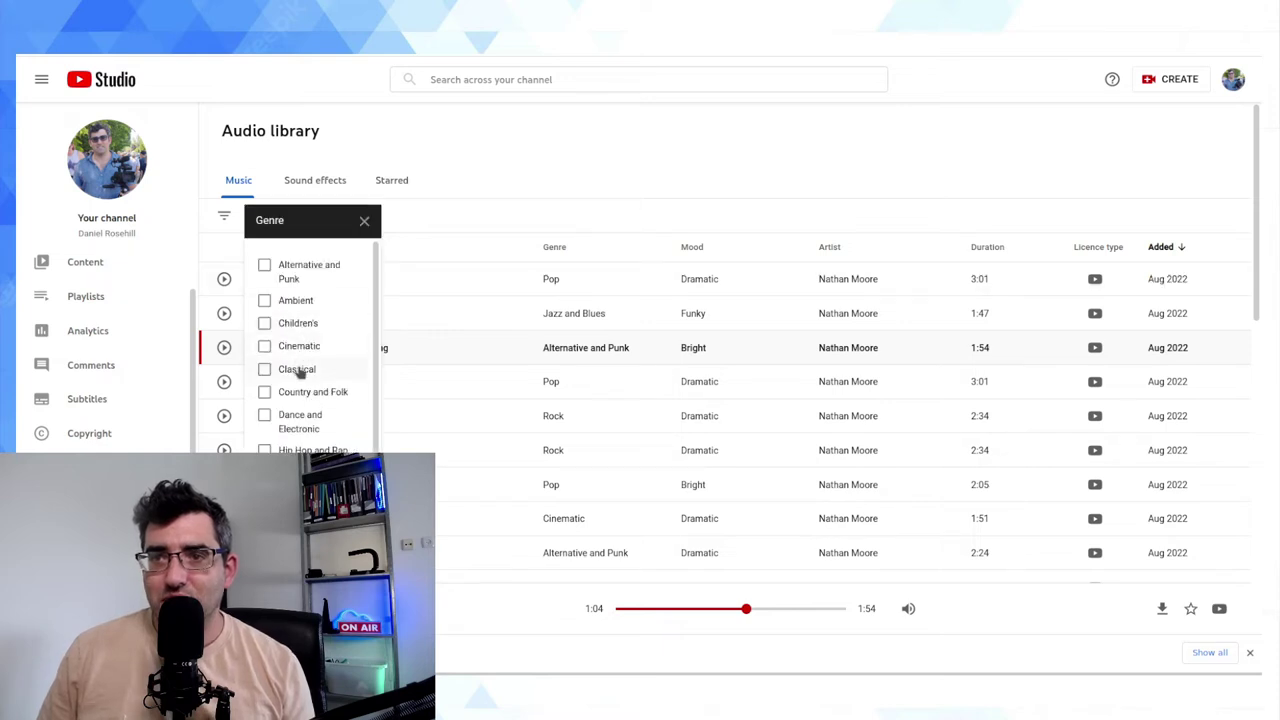
click(296, 369)
click(345, 490)
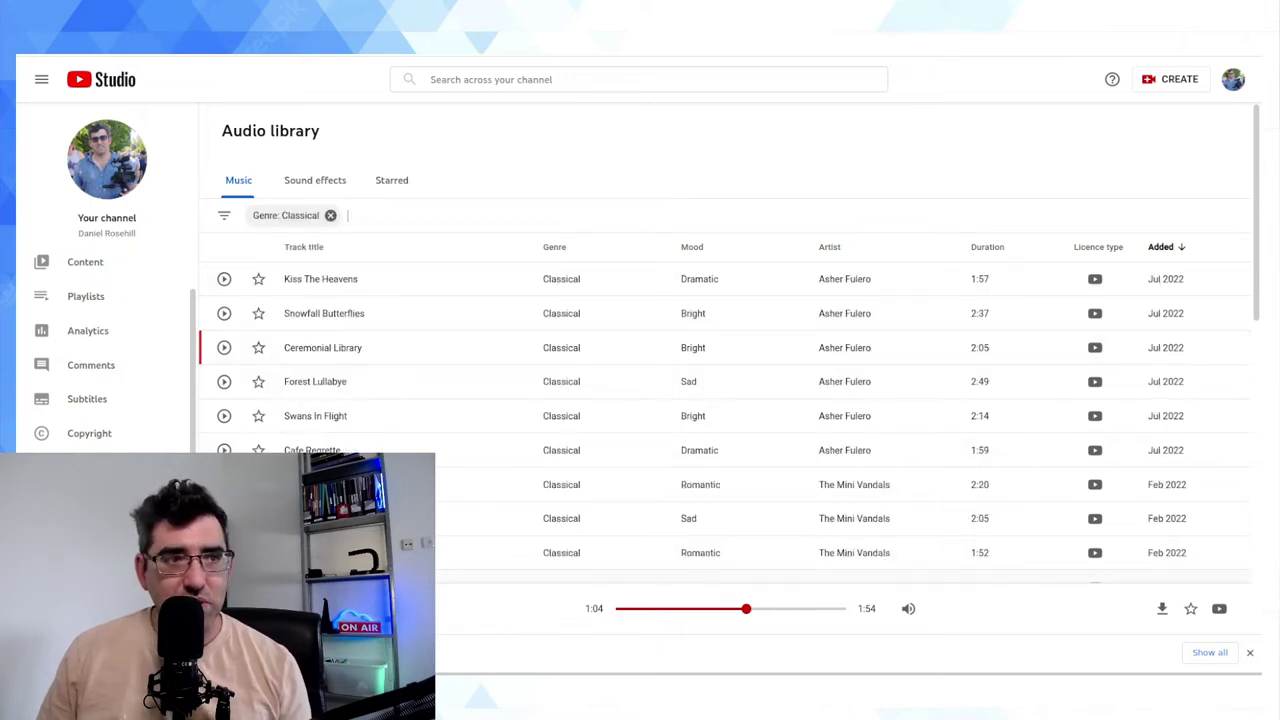
- Sort the Classical tracks by Duration with the longest first
scroll(517, 380, down, 3)
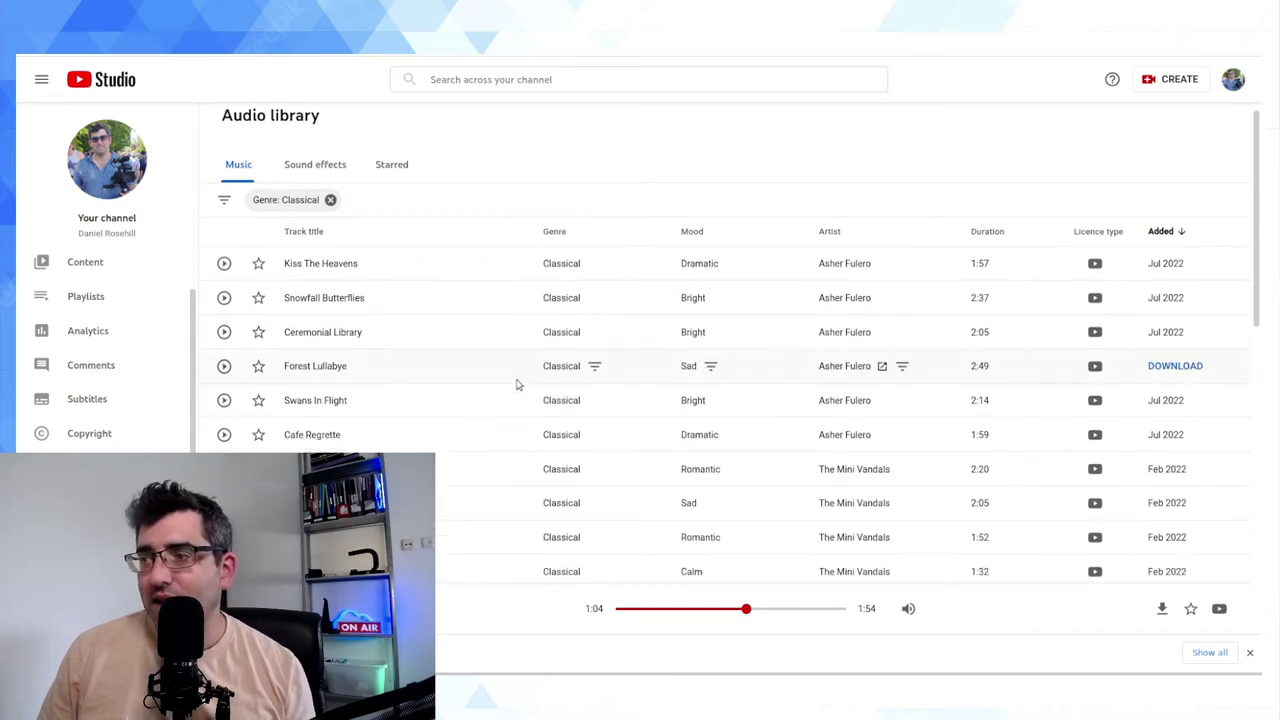
scroll(900, 190, up, 2)
click(985, 178)
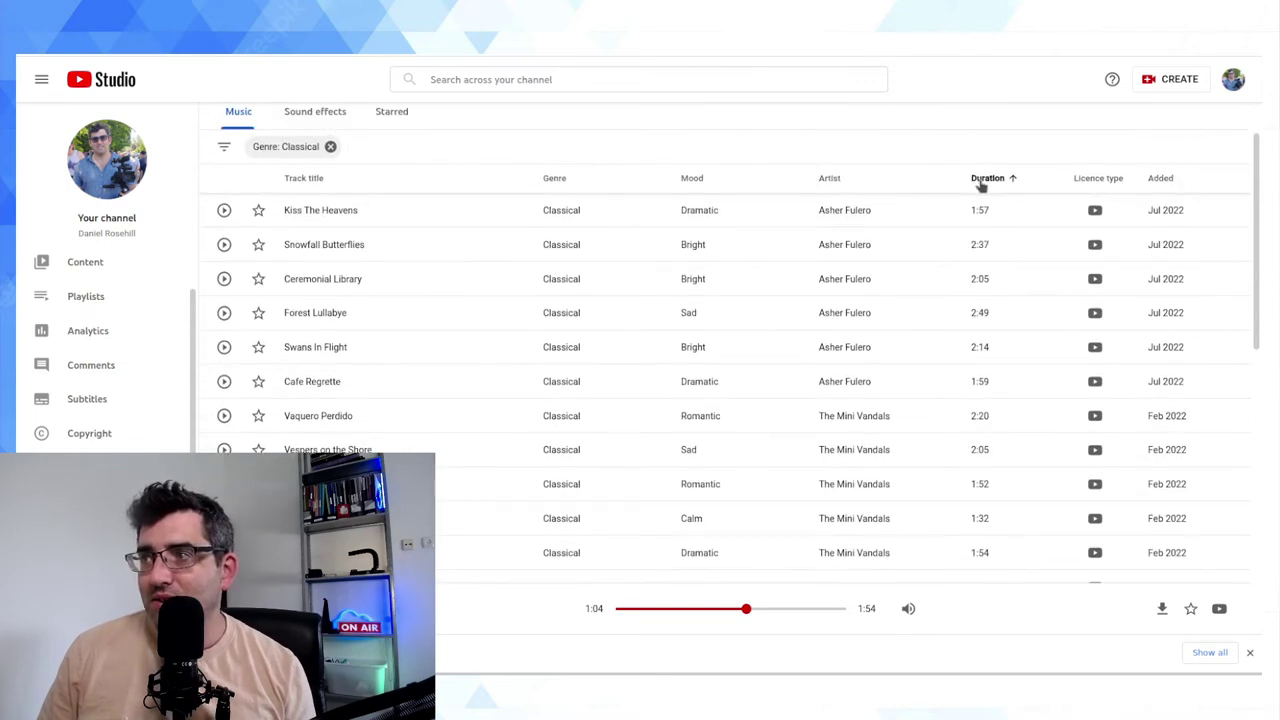
click(982, 180)
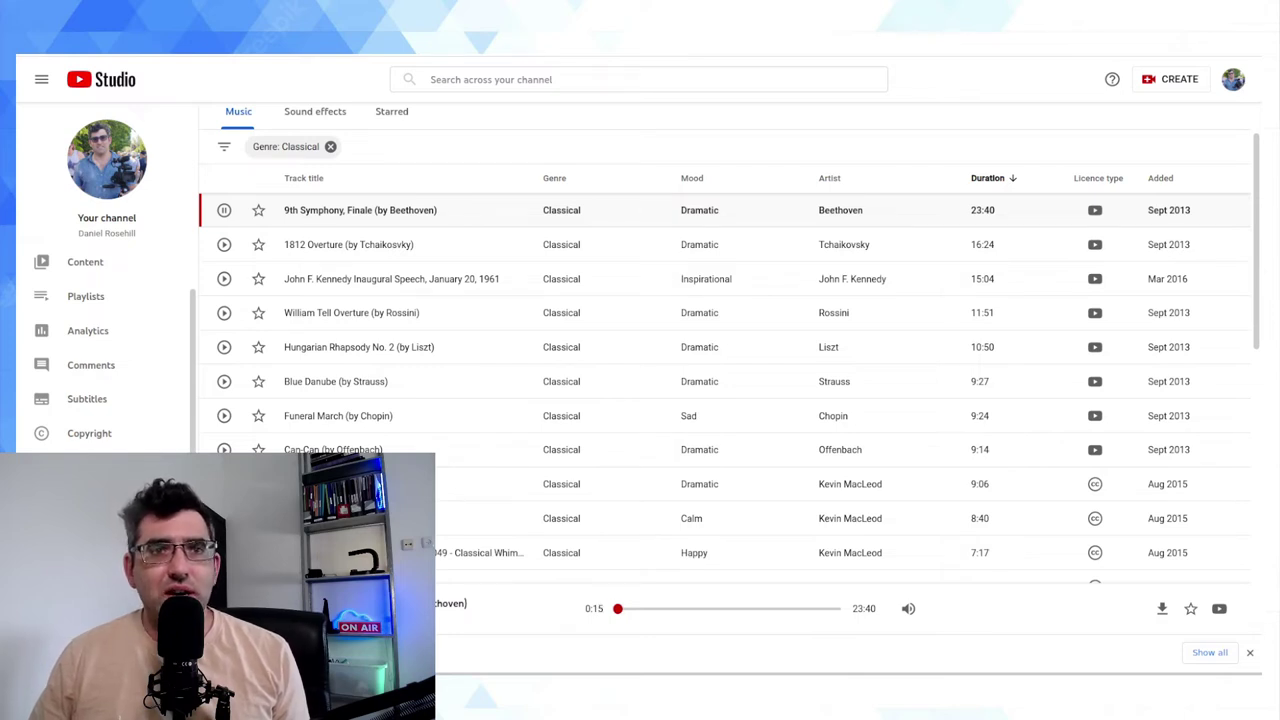
- Switch to OBS Studio and place the Volume Control window at the upper centre
key(alt+Tab)
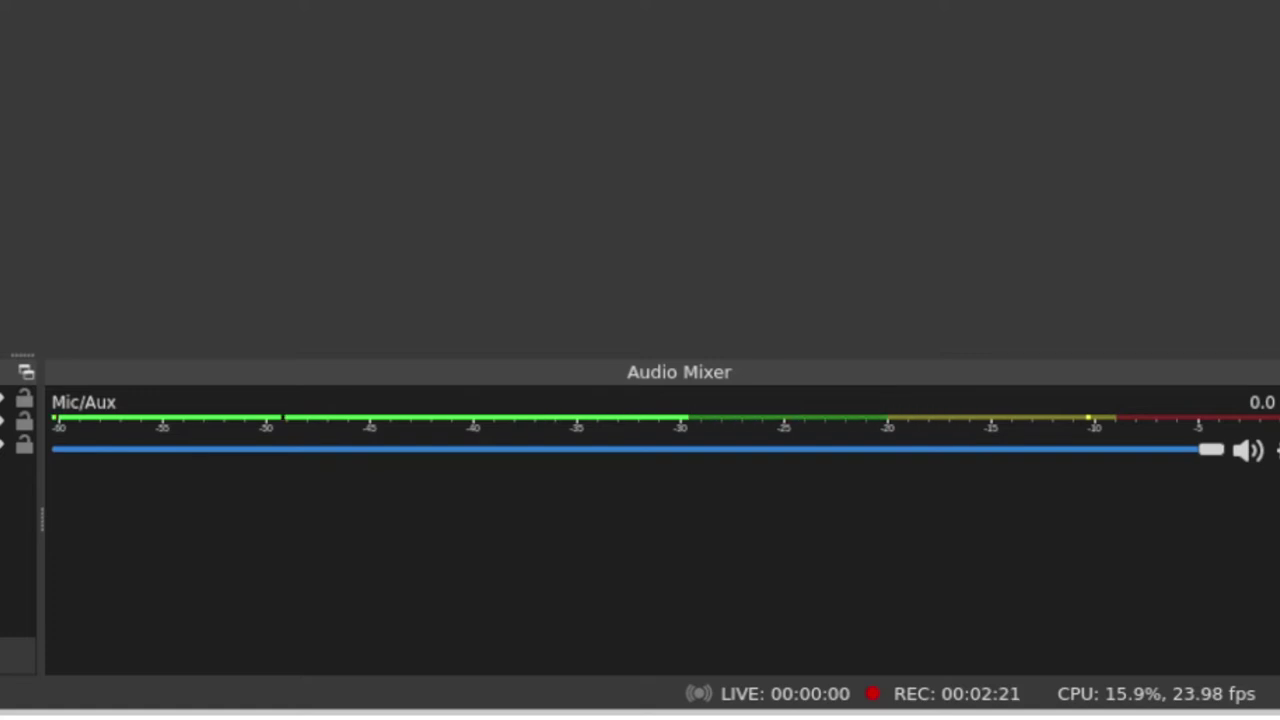
click(30, 14)
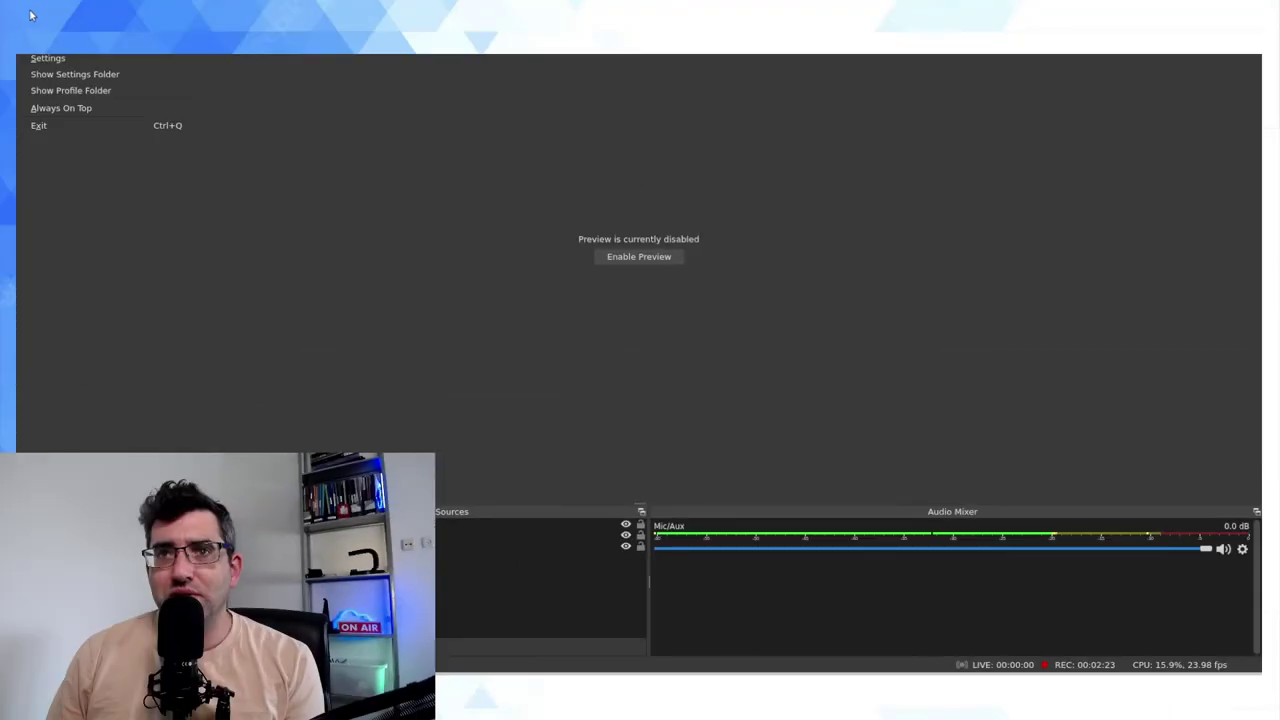
click(30, 14)
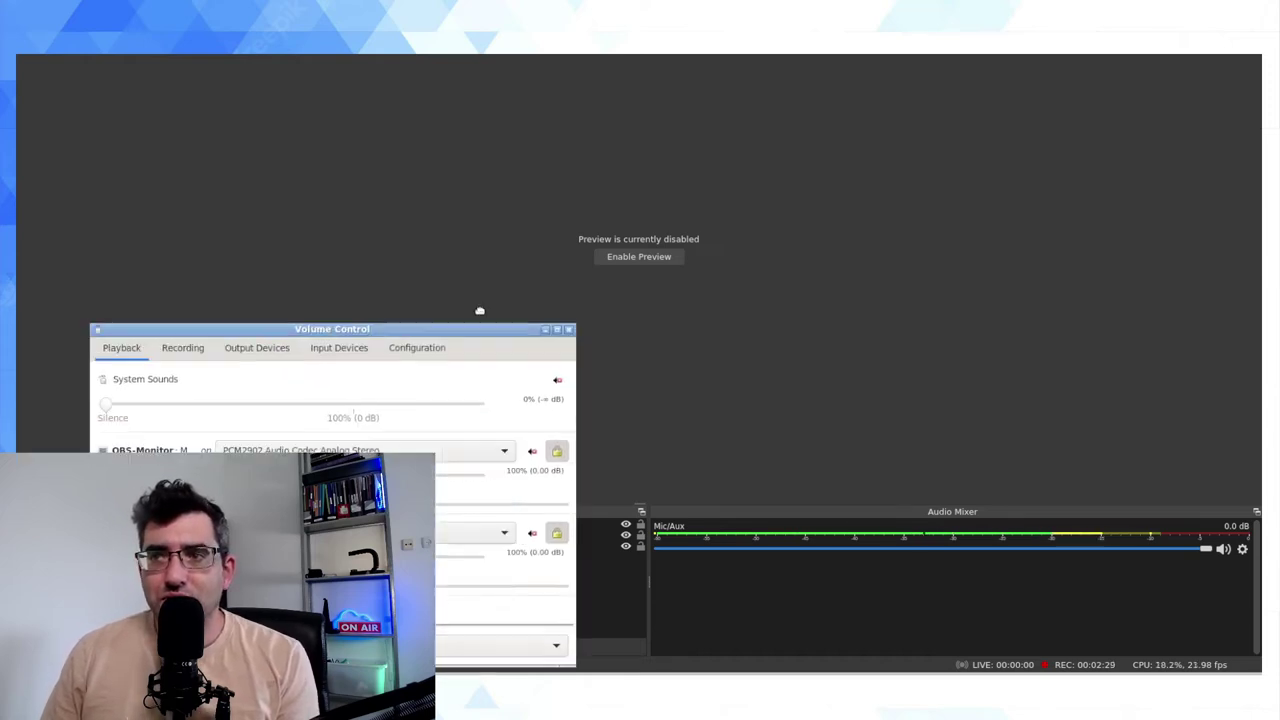
drag(302, 334, 666, 117)
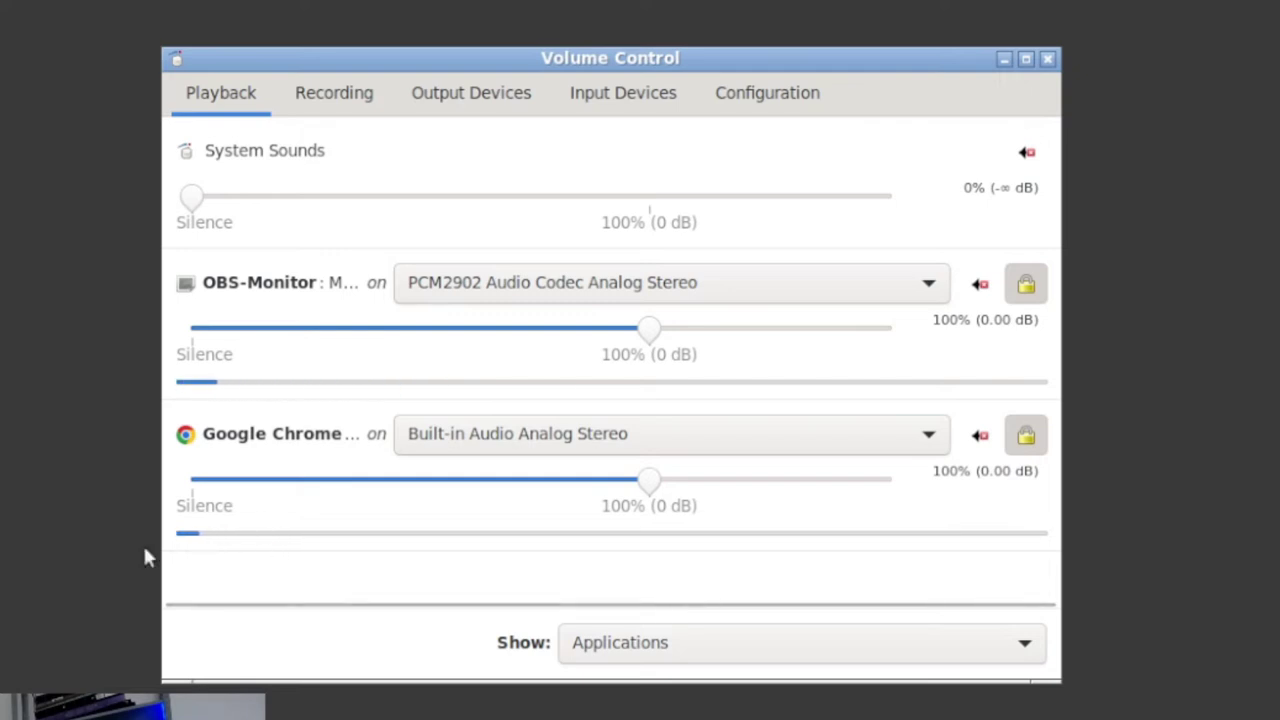
- Try Google Chrome's playback at 153%, return it to 100%, and view the input devices
drag(647, 488, 1232, 494)
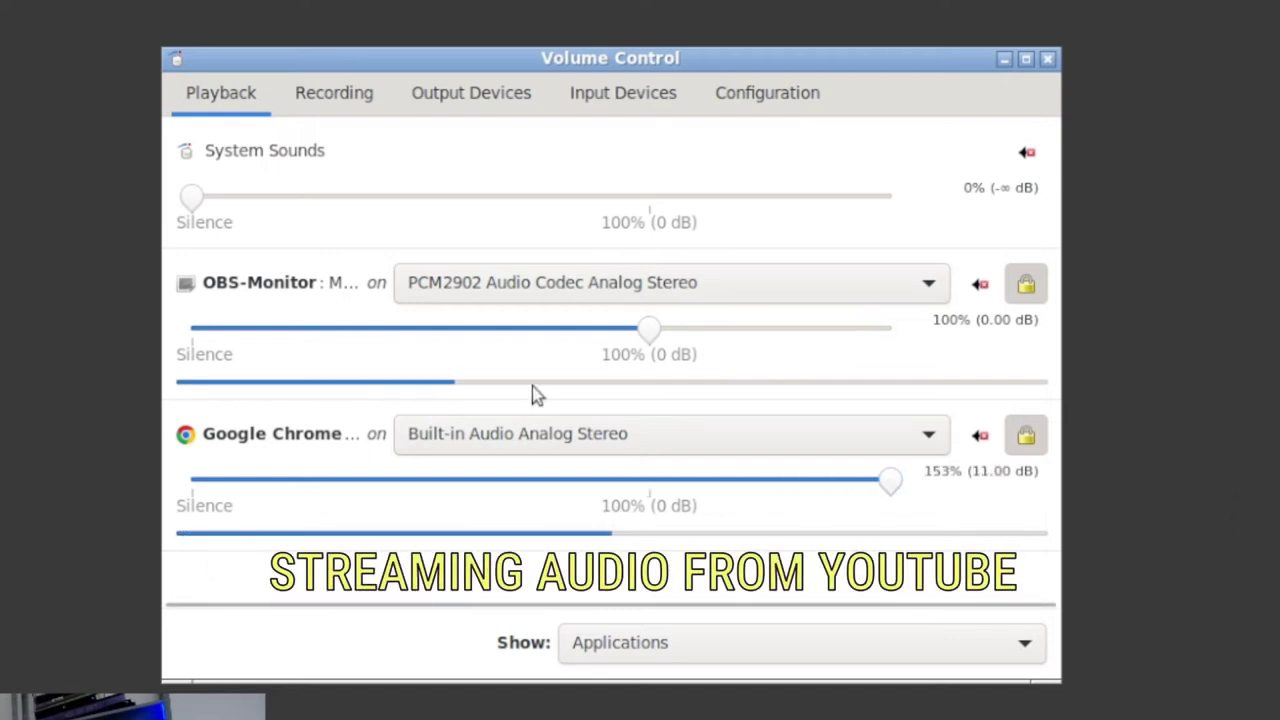
drag(777, 484, 651, 503)
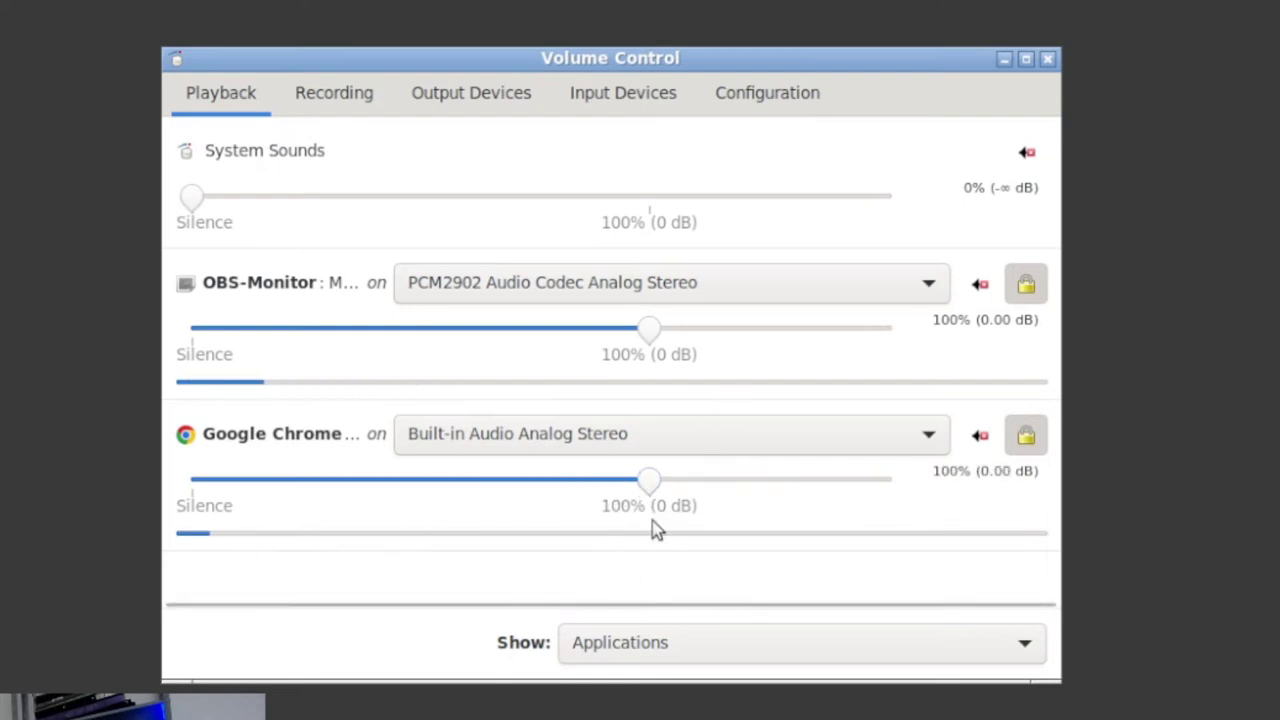
click(660, 92)
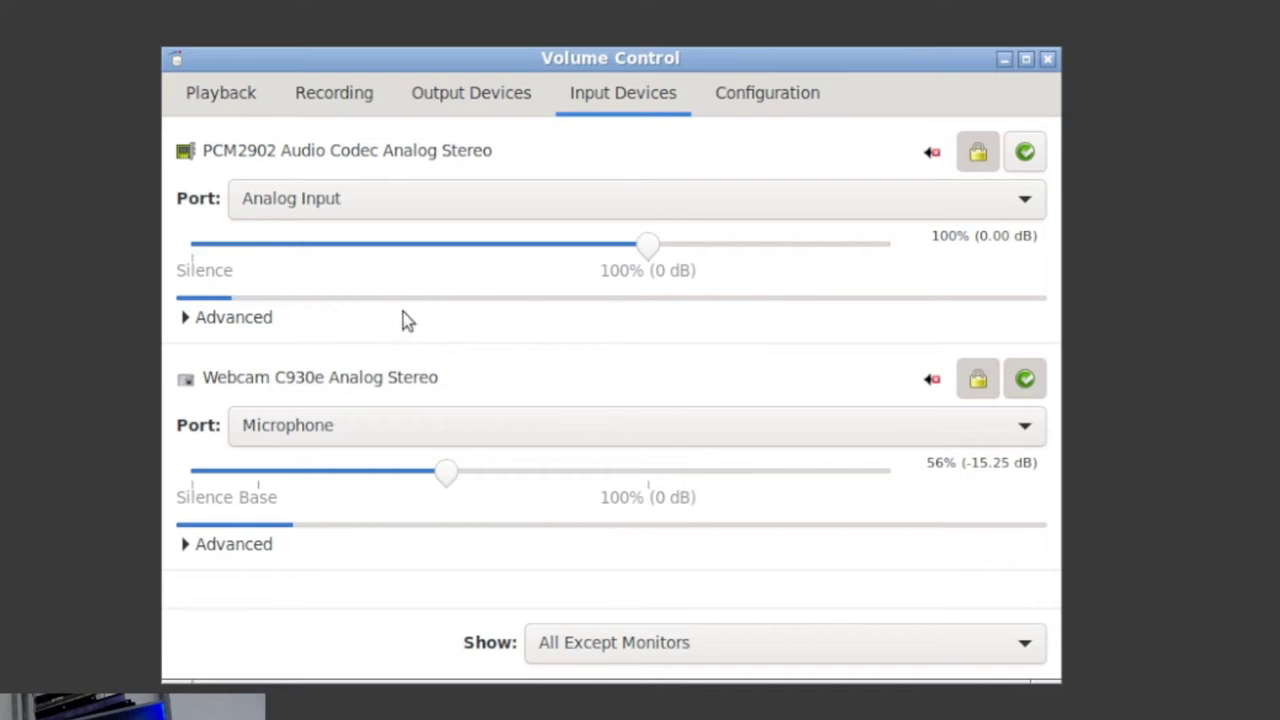
click(250, 100)
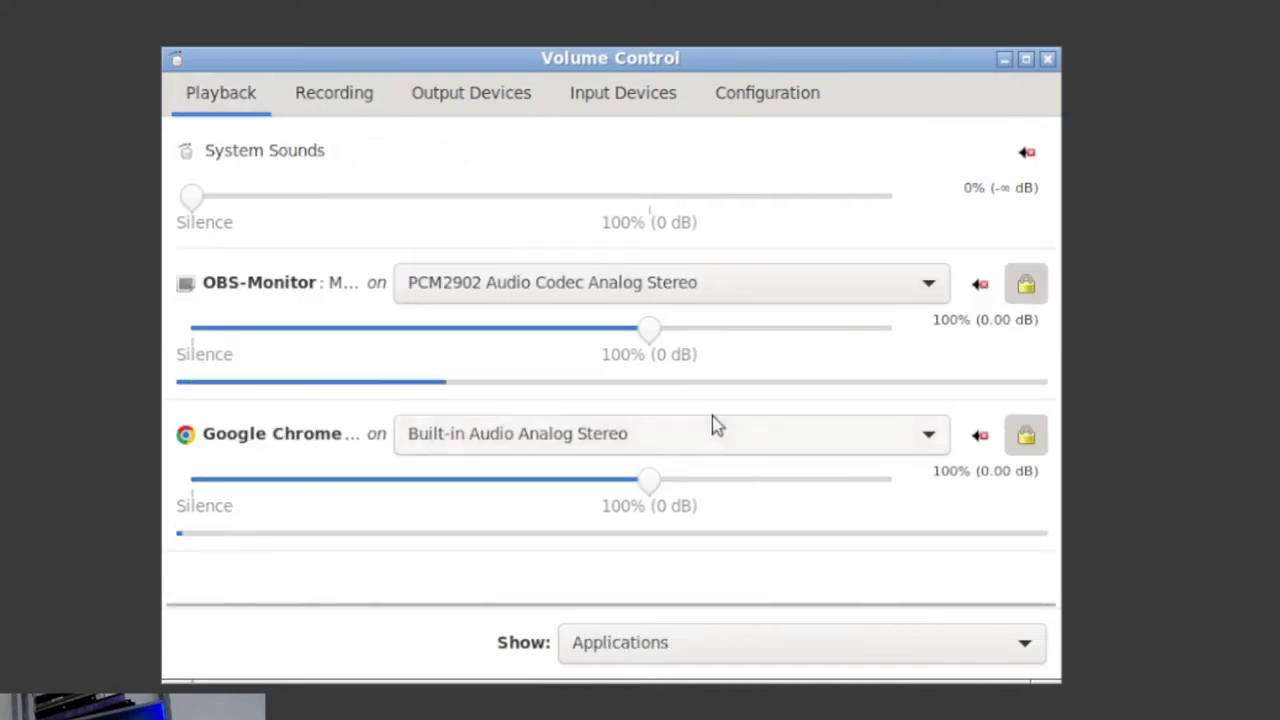
click(700, 438)
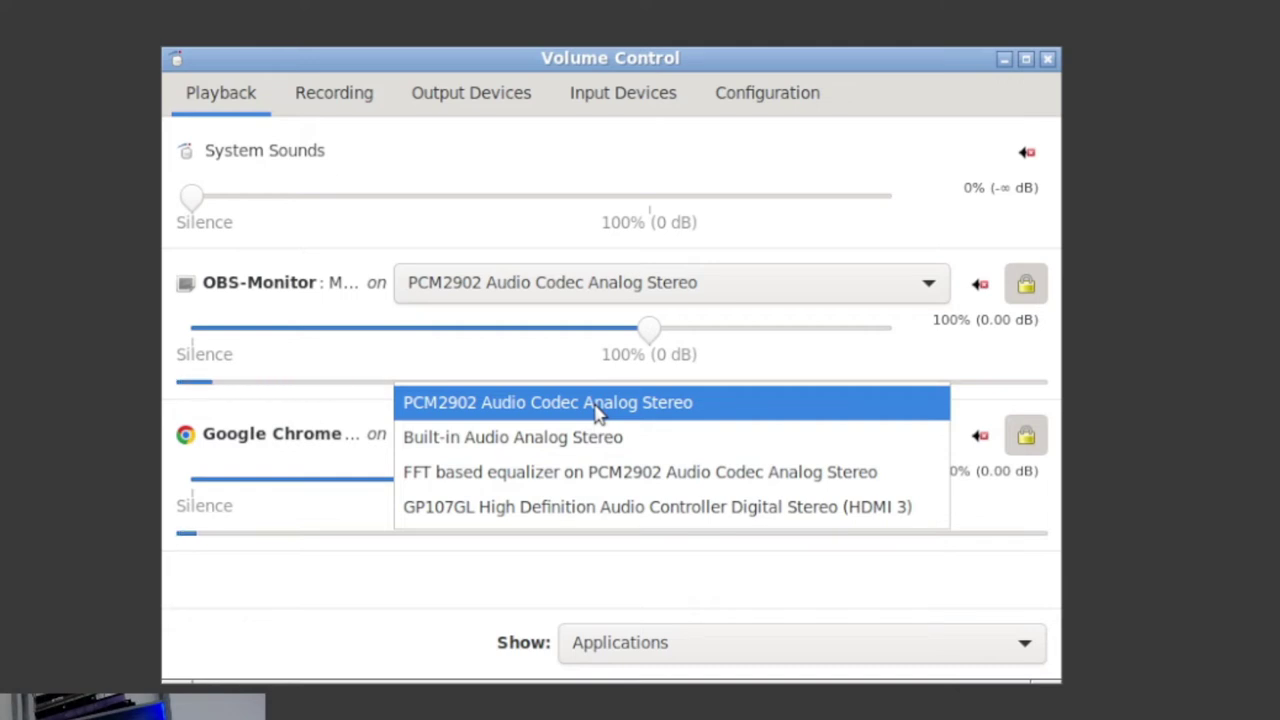
click(538, 452)
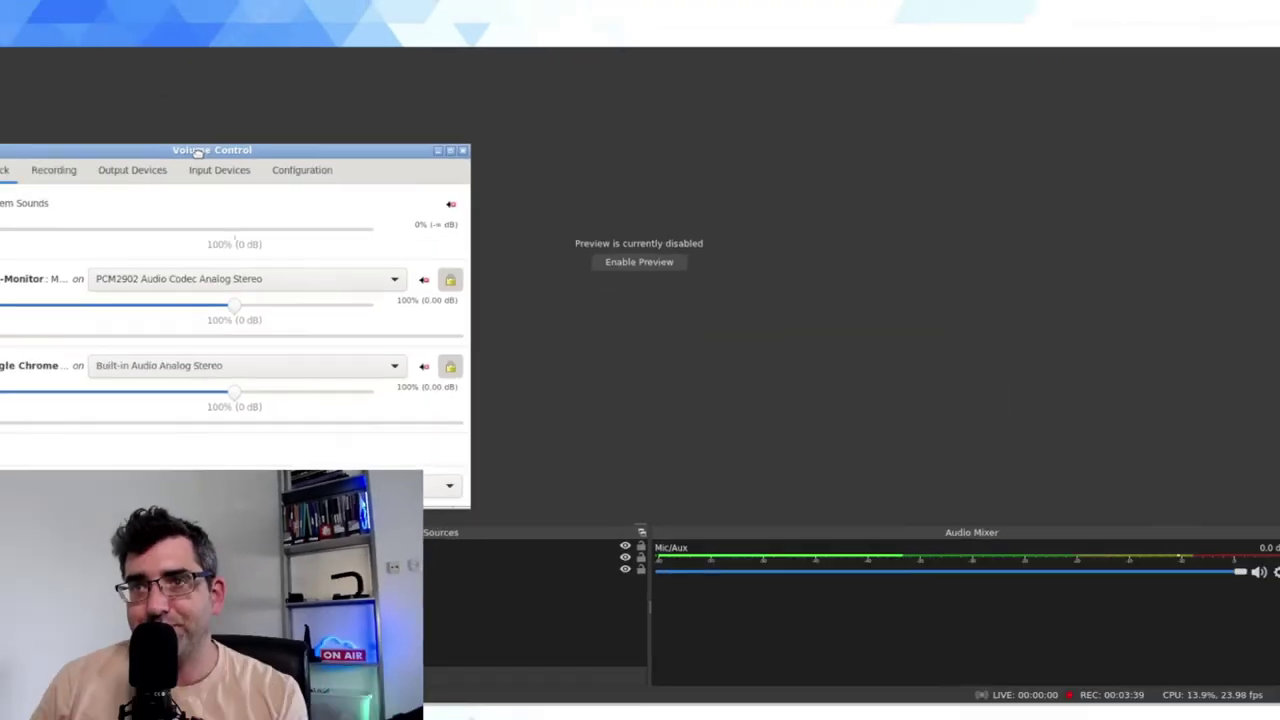
- Close Volume Control and open OBS Settings on the Audio page
click(472, 151)
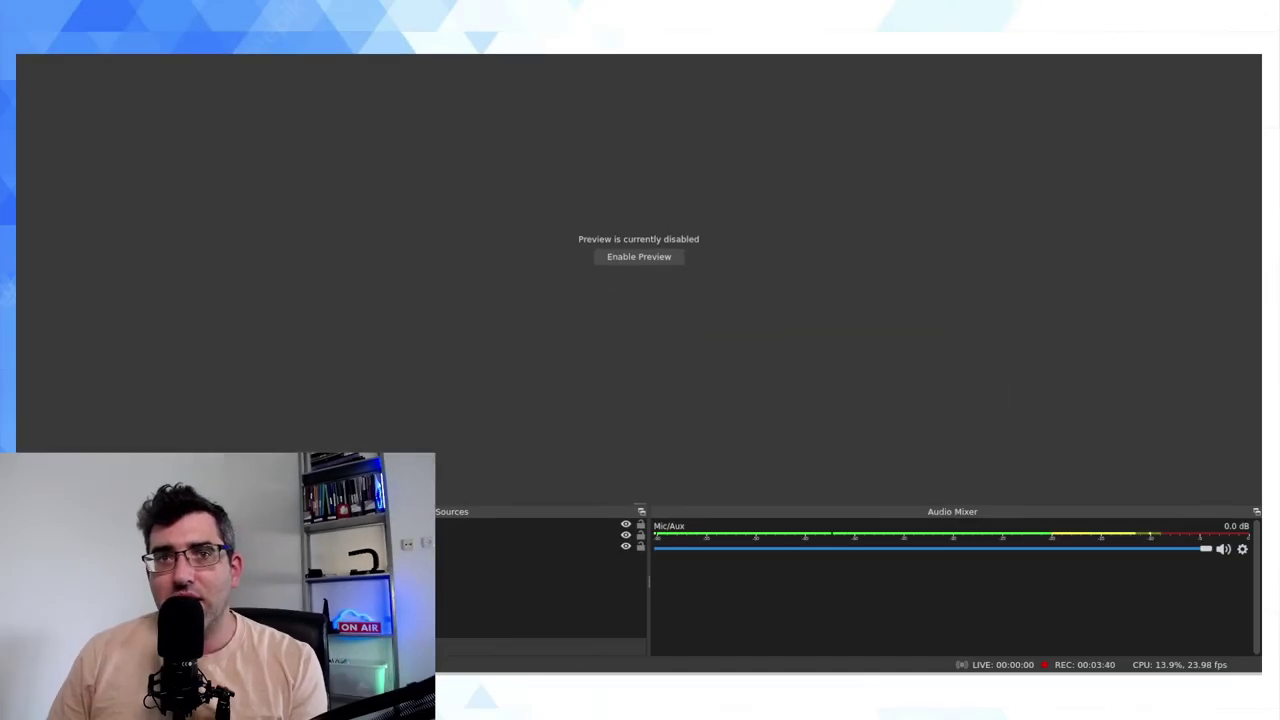
right_click(50, 9)
click(50, 9)
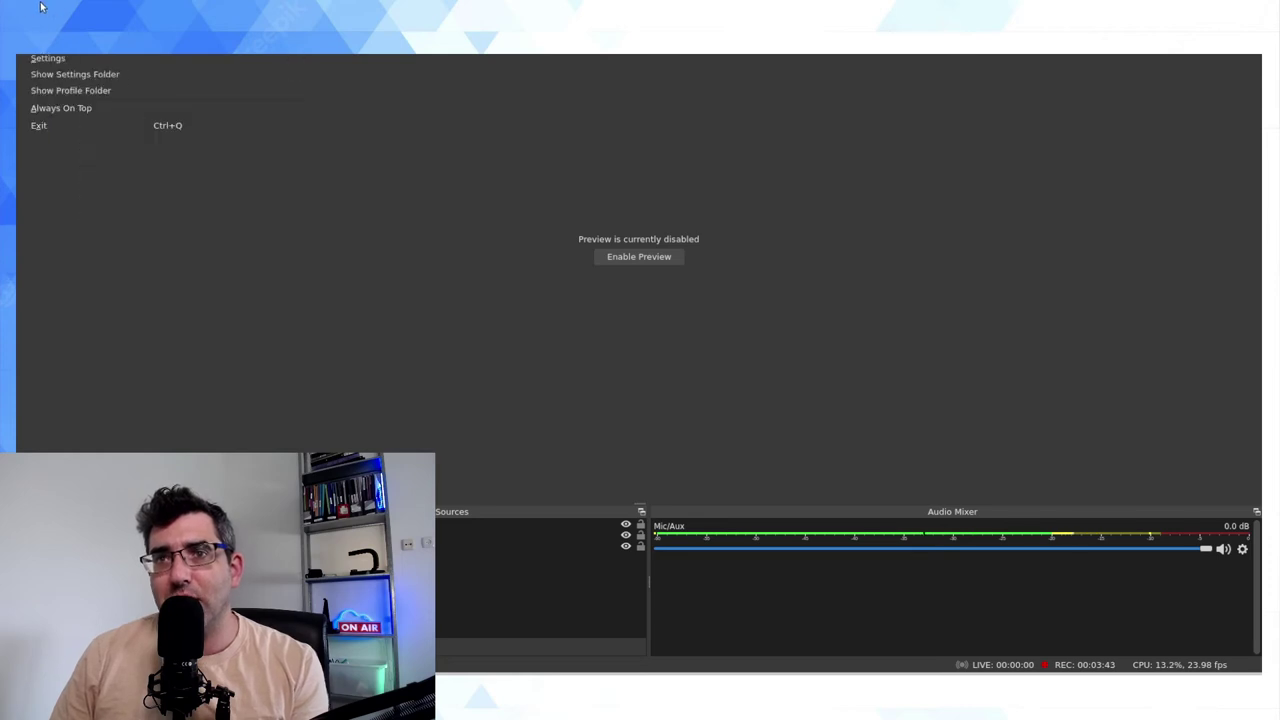
click(46, 60)
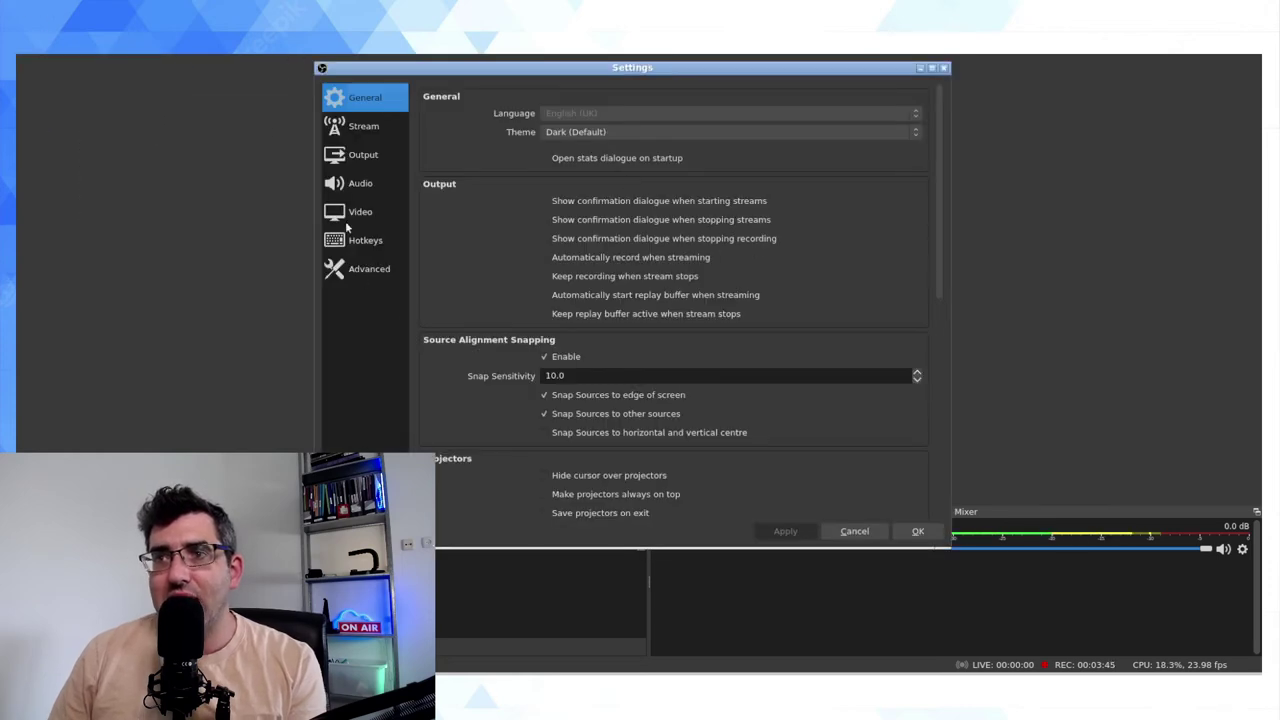
click(358, 184)
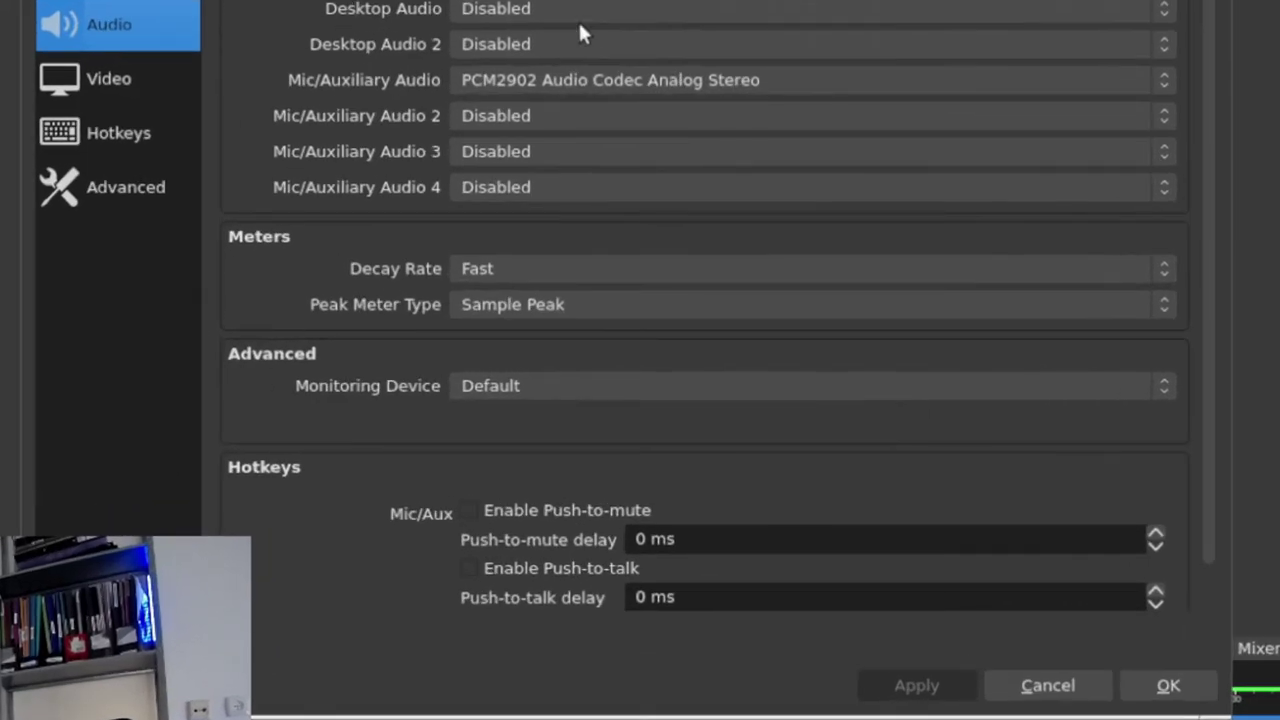
- Browse the Desktop Audio devices but leave it Disabled, then open Chrome's output device list
click(577, 14)
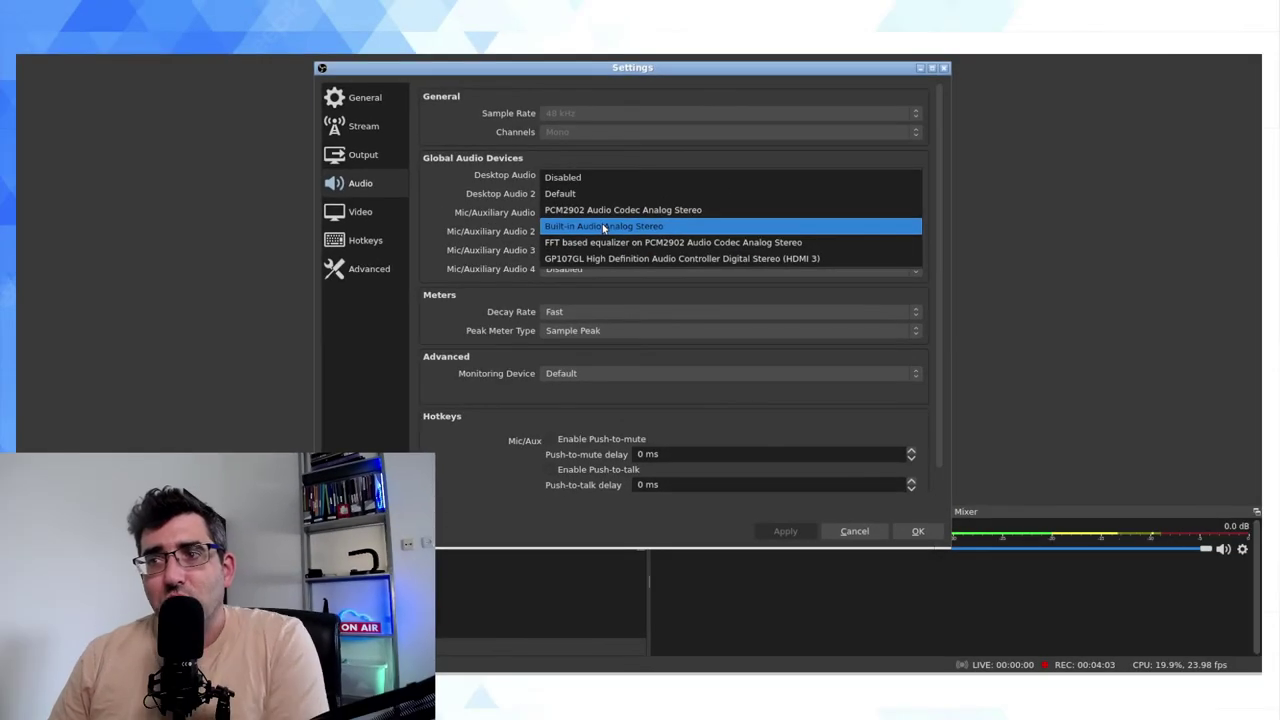
key(Up)
key(Up)
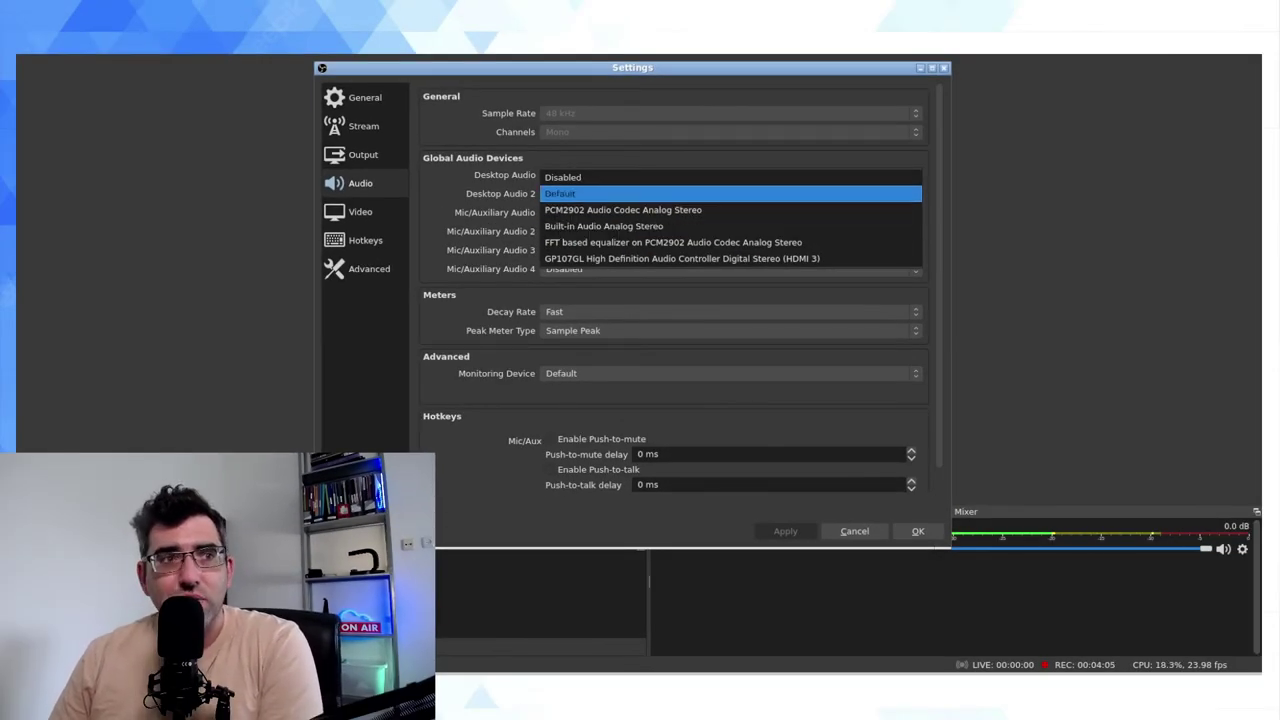
key(Escape)
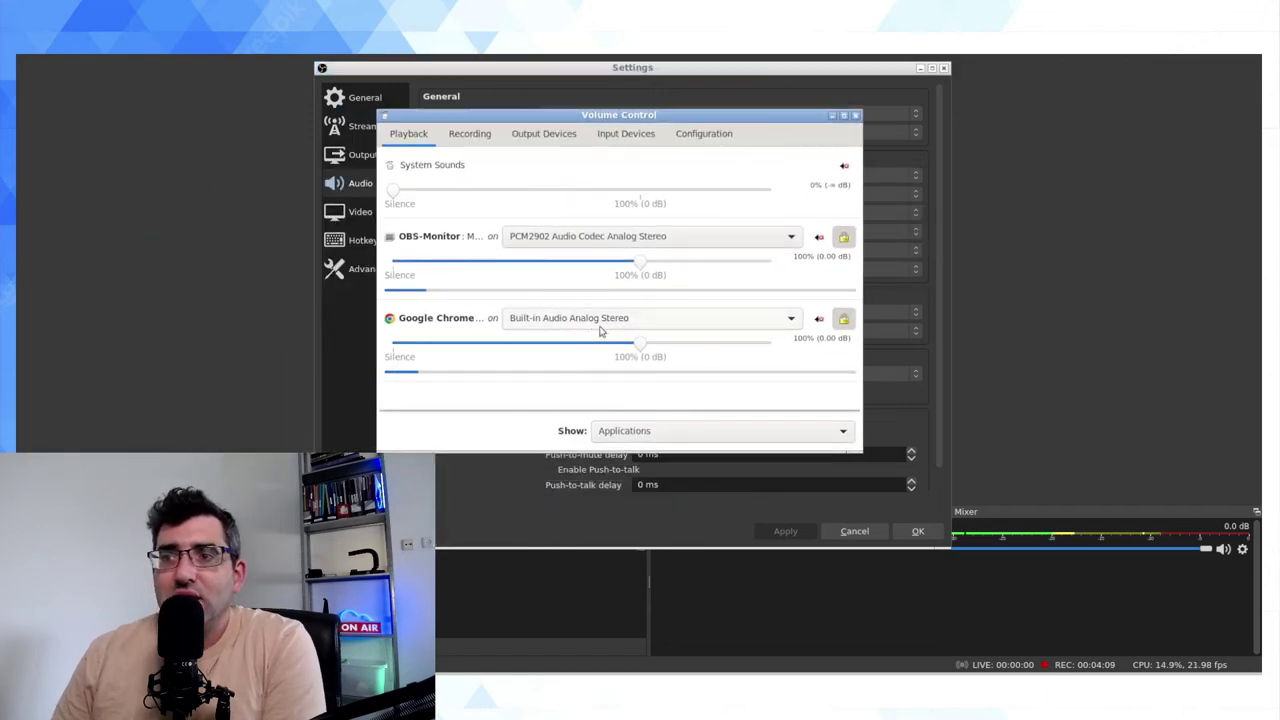
click(598, 323)
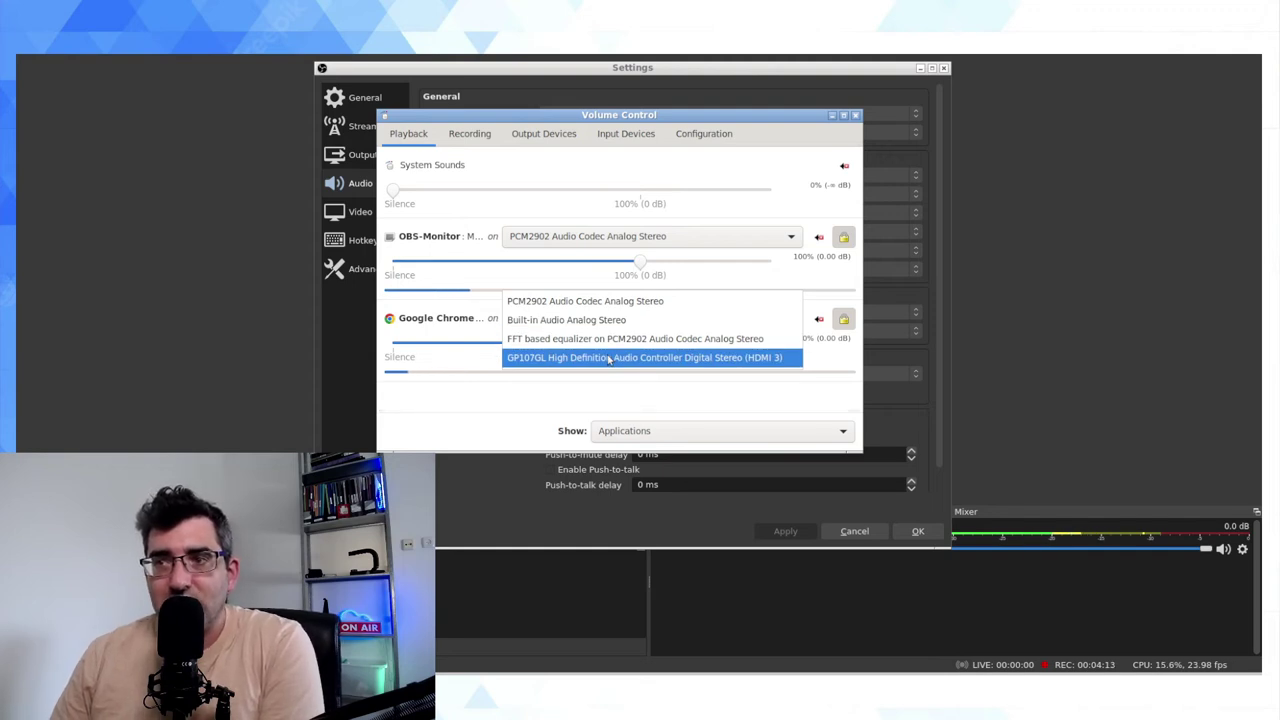
- Route Google Chrome briefly to HDMI, then back to Built-in Audio Analog Stereo, and shorten the window
click(608, 358)
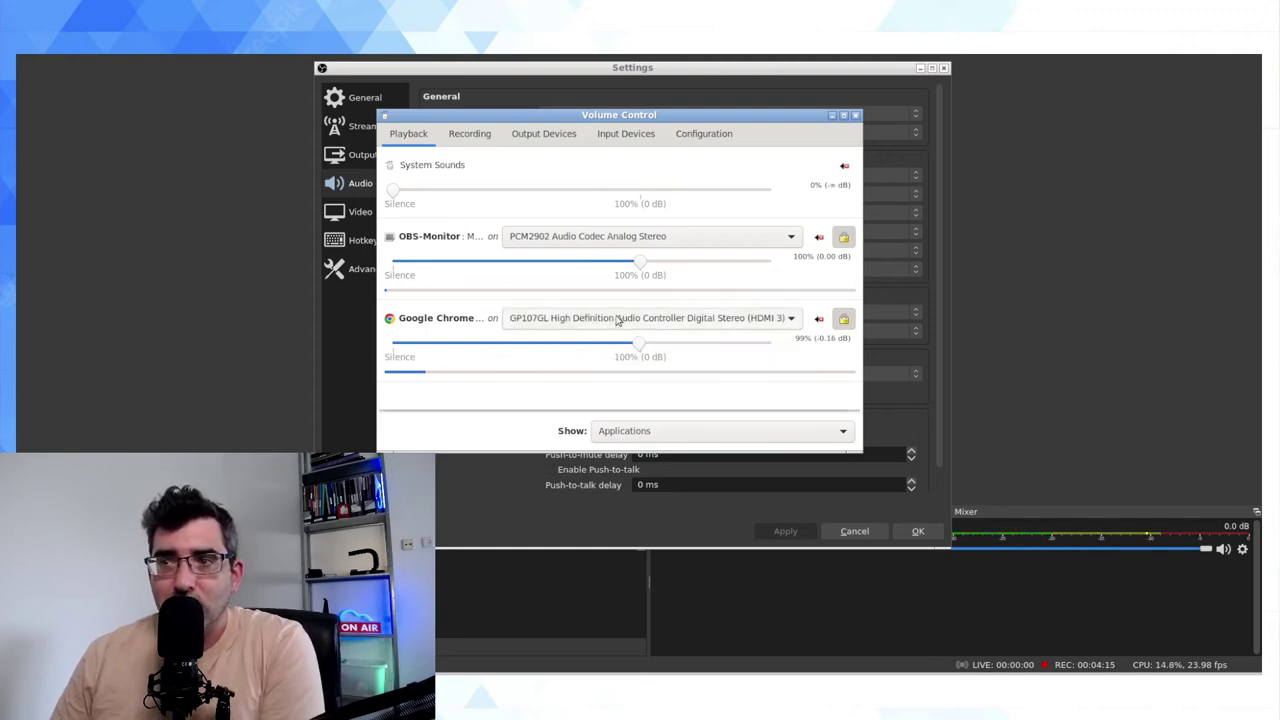
click(616, 319)
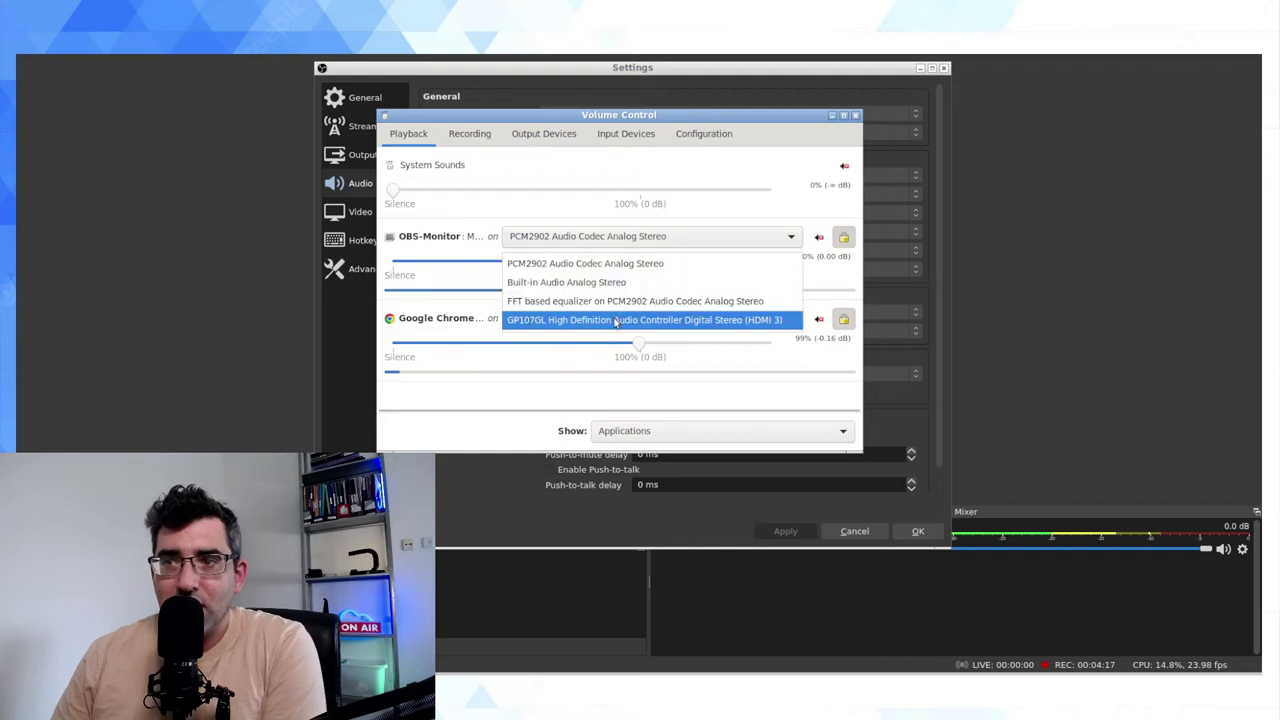
click(601, 281)
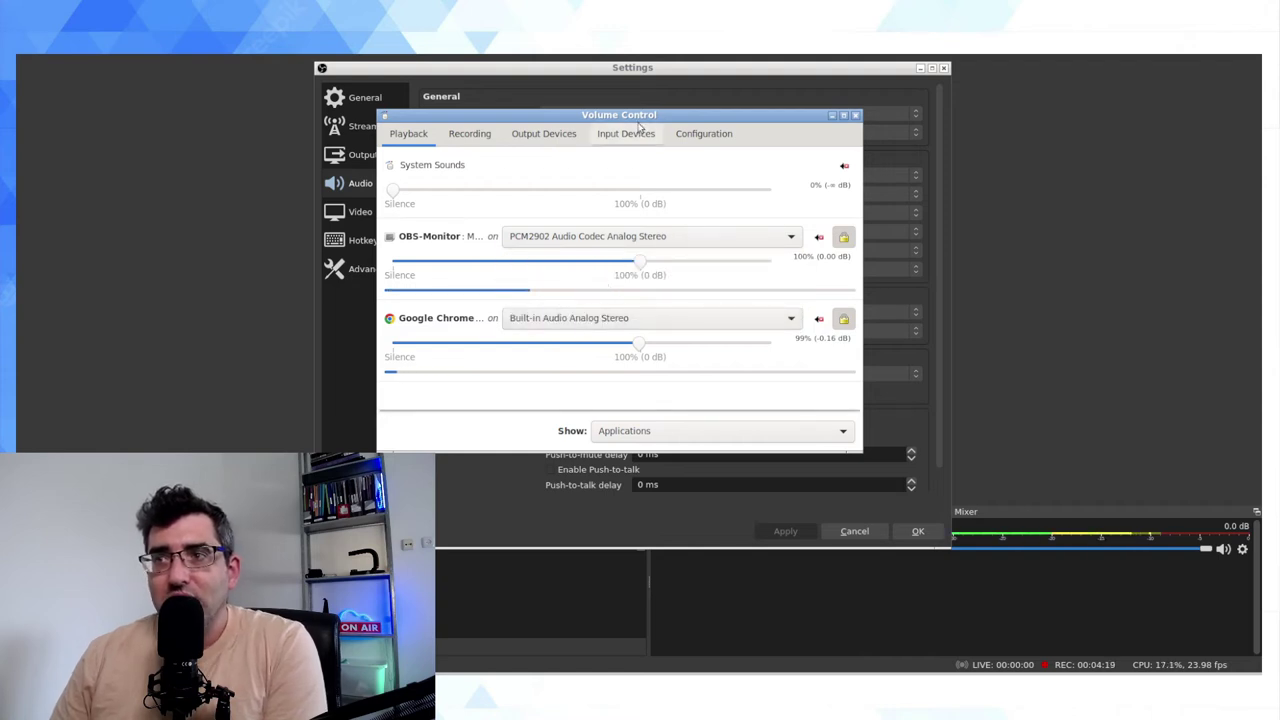
drag(641, 109, 668, 112)
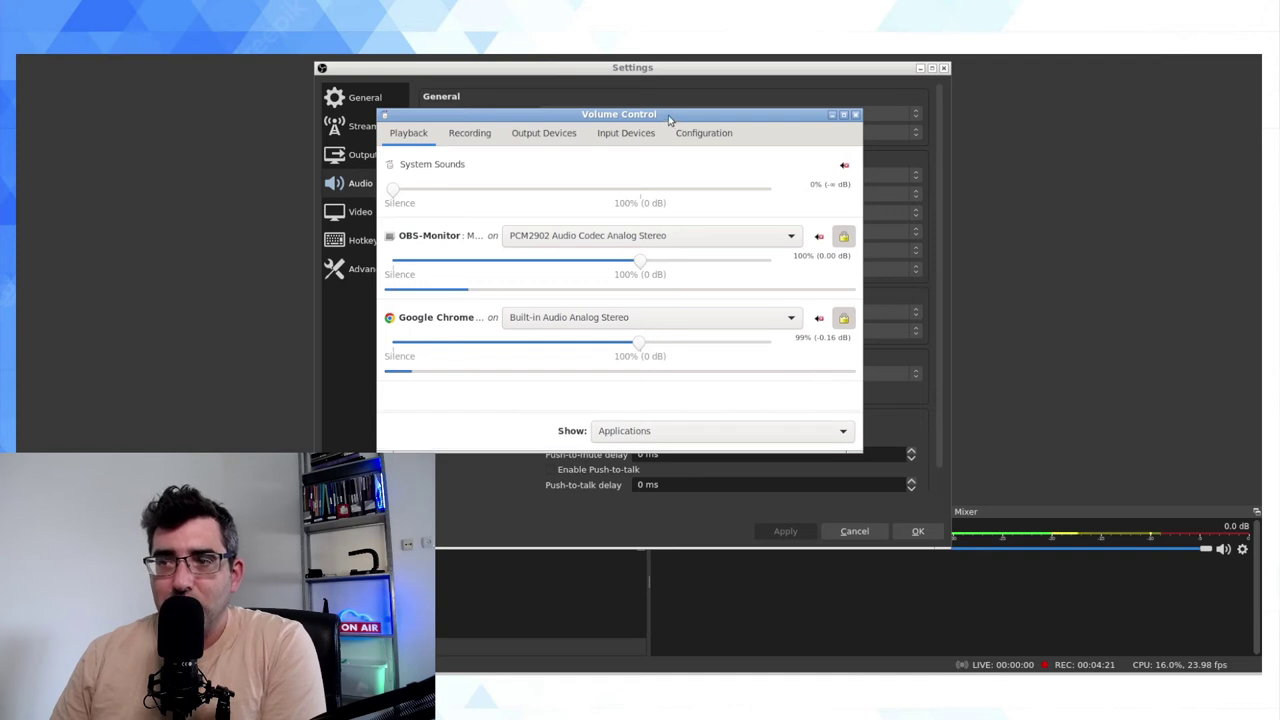
- Close Volume Control, set Desktop Audio to Built-in Audio Analog Stereo, and apply
key(alt+F4)
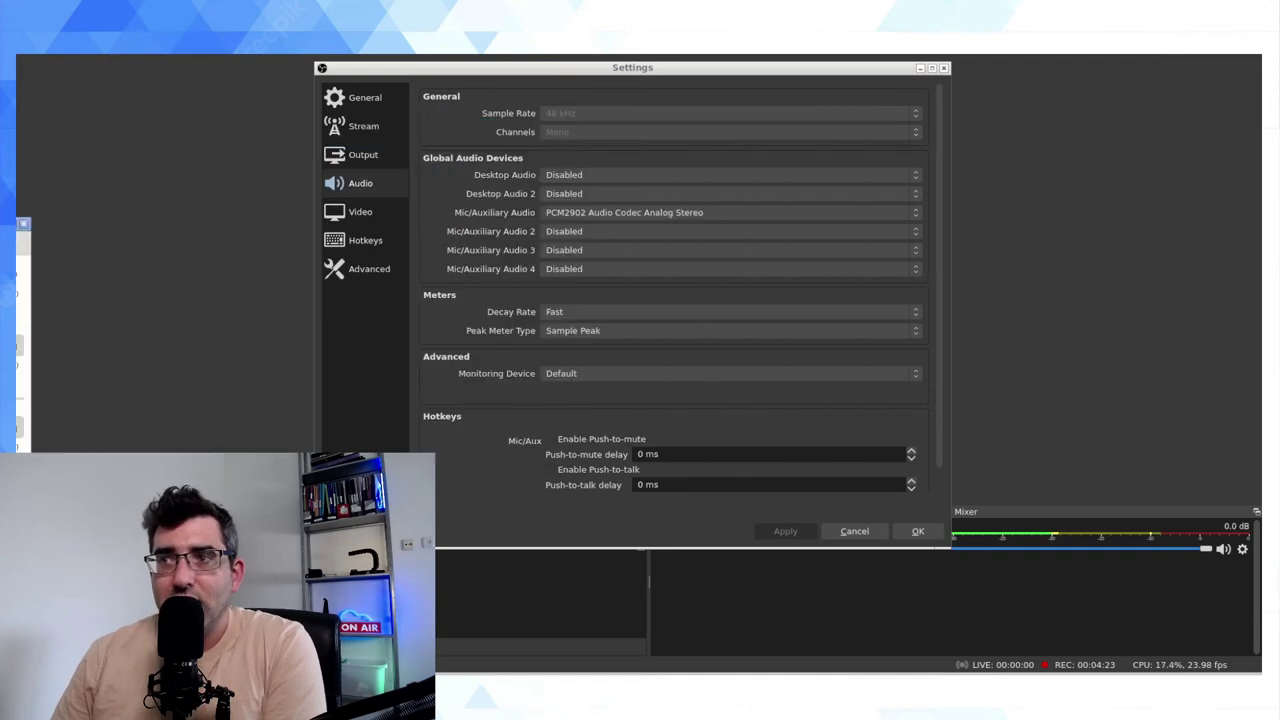
click(579, 176)
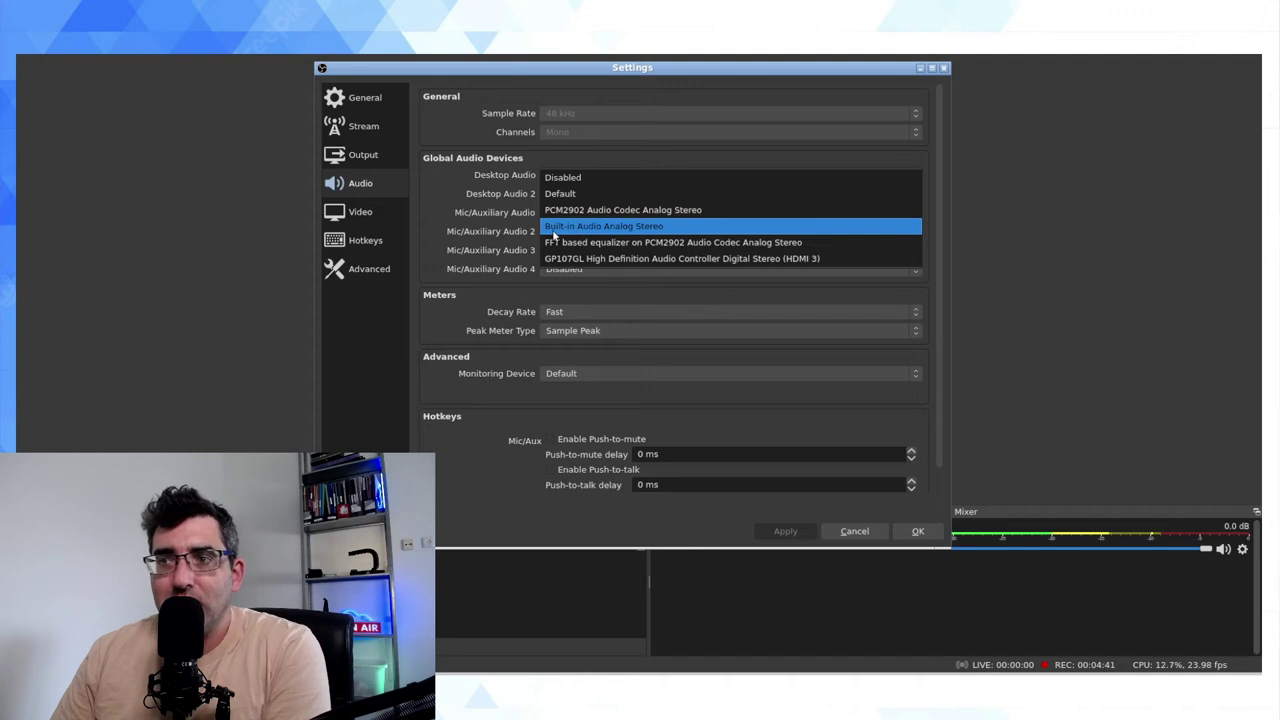
click(555, 230)
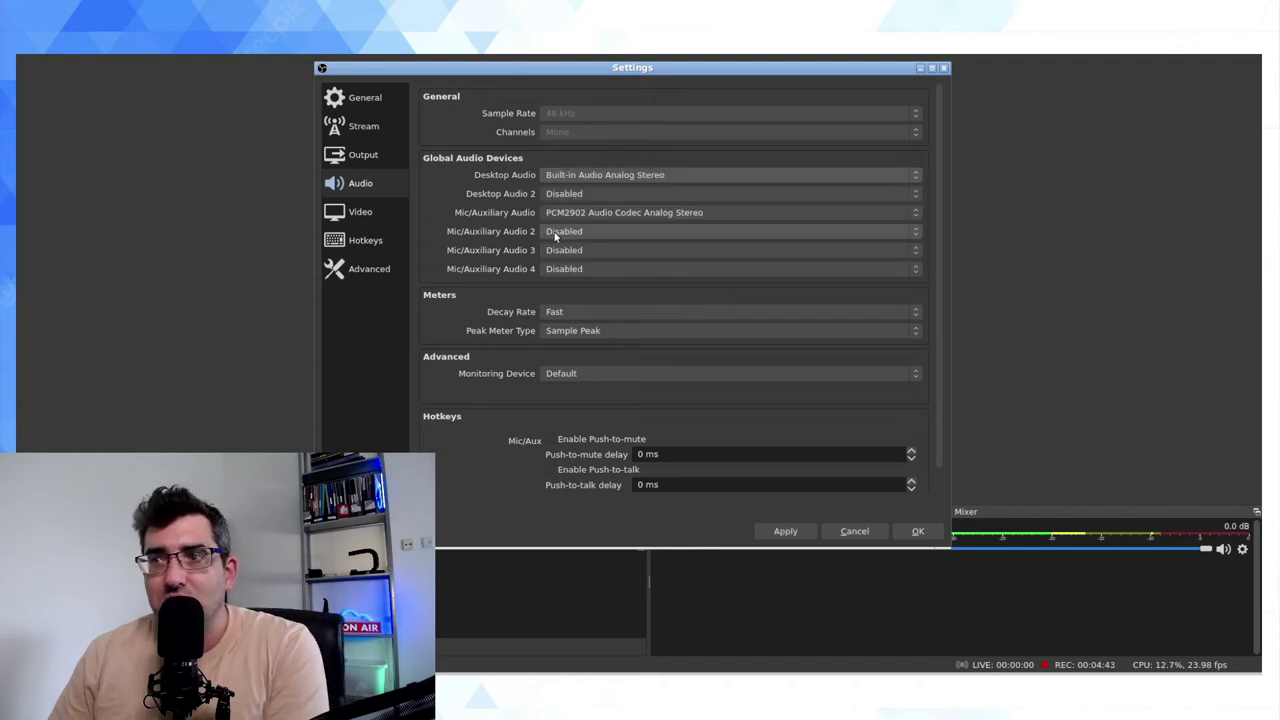
click(785, 531)
- Close Settings with OK, then mute and unmute Desktop Audio in the Audio Mixer
click(915, 531)
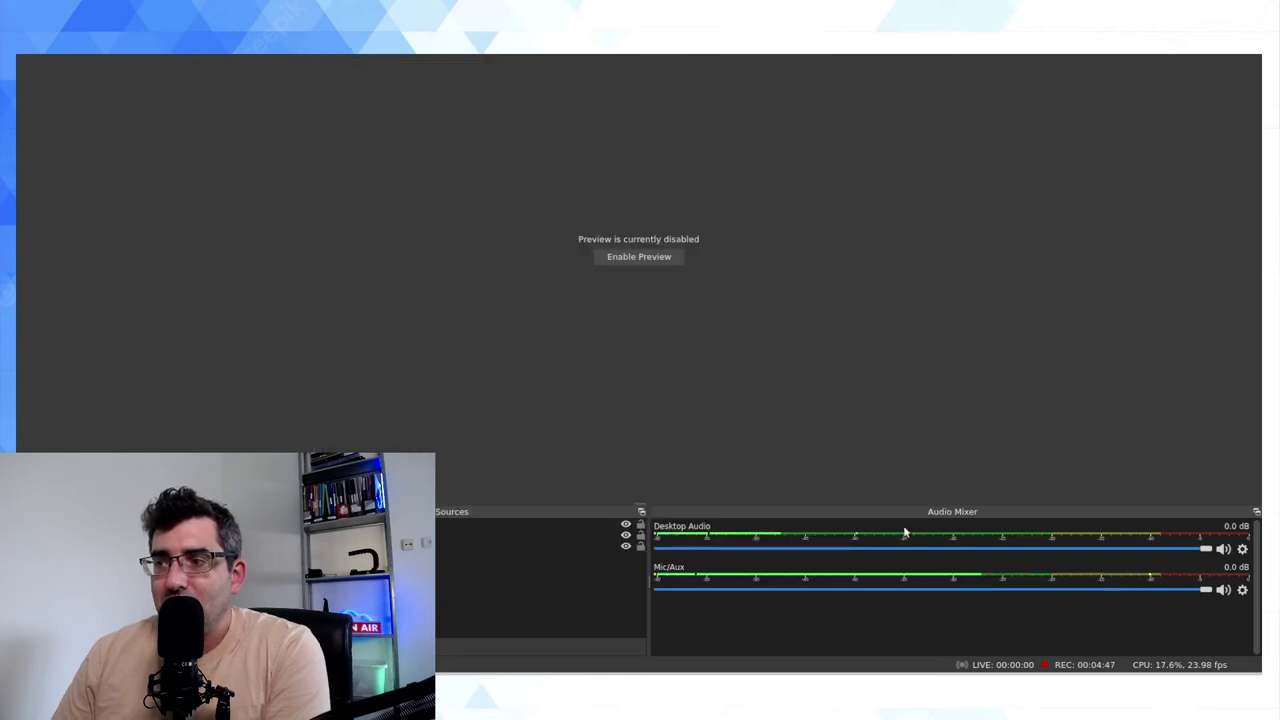
click(1223, 549)
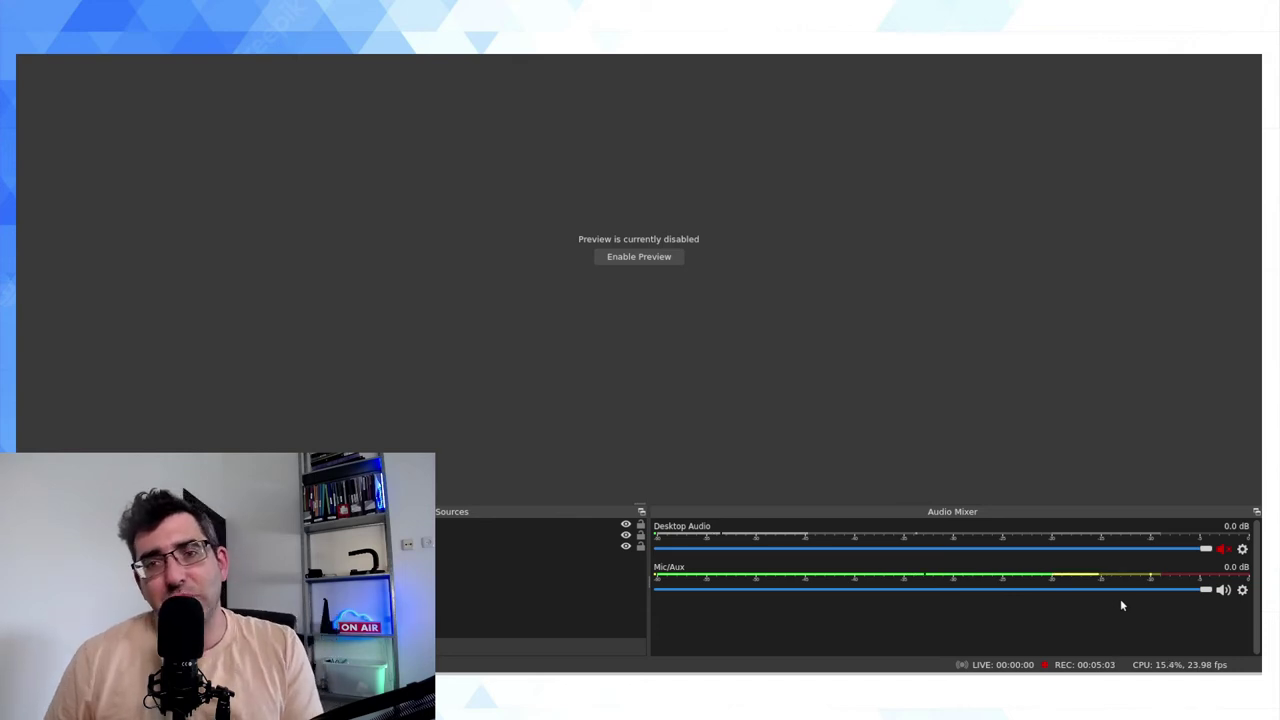
click(1223, 550)
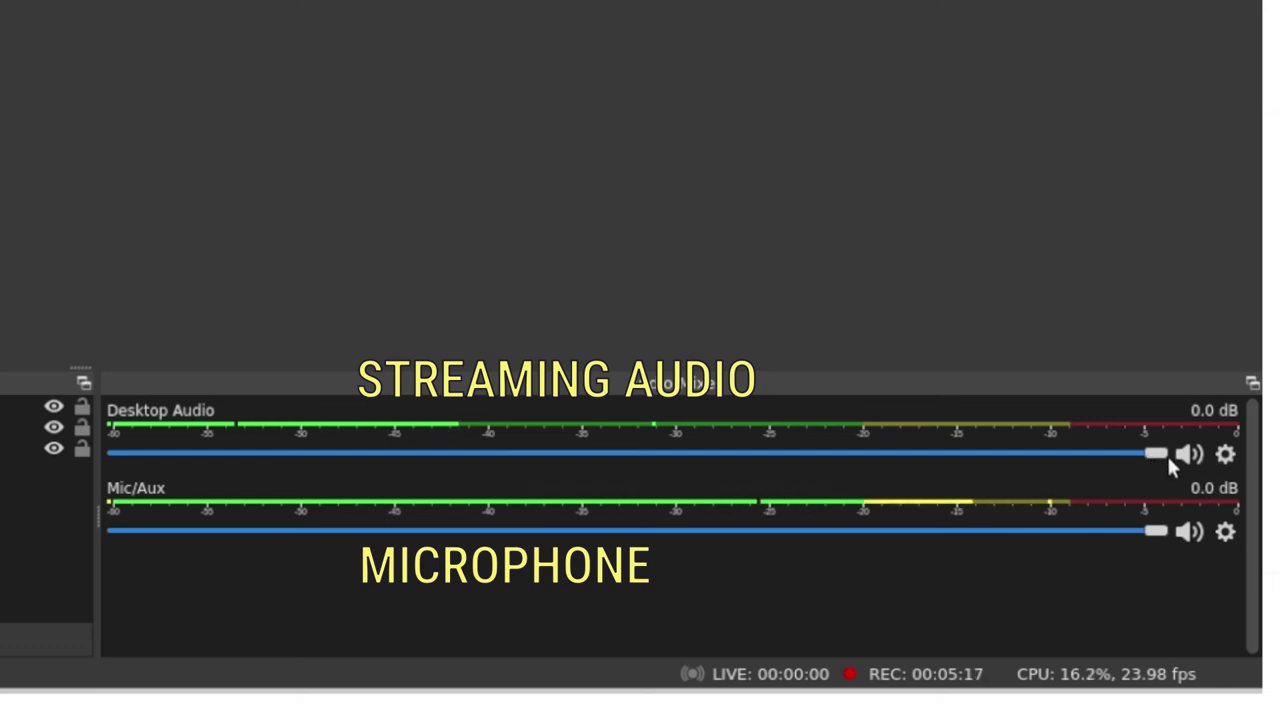
- Lower Desktop Audio to -30.1 dB and restore it to 0.0 dB, then lower Mic/Aux
drag(1157, 451, 507, 460)
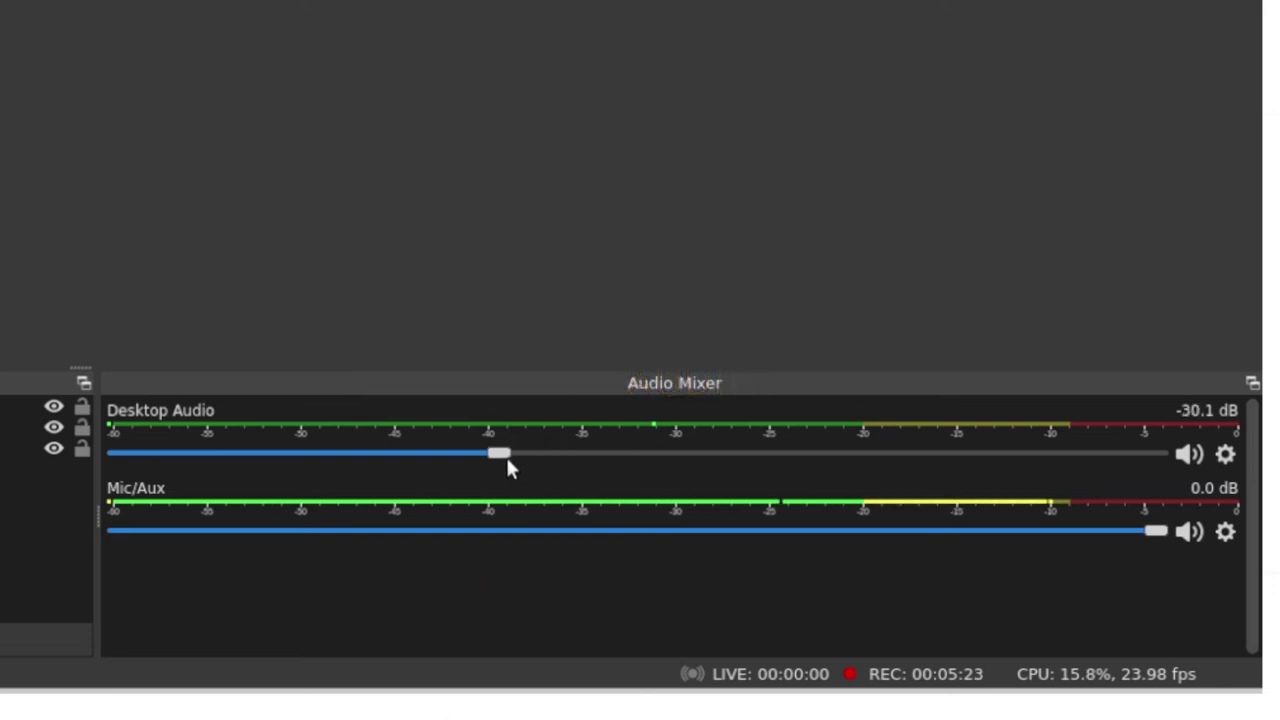
drag(507, 461, 631, 458)
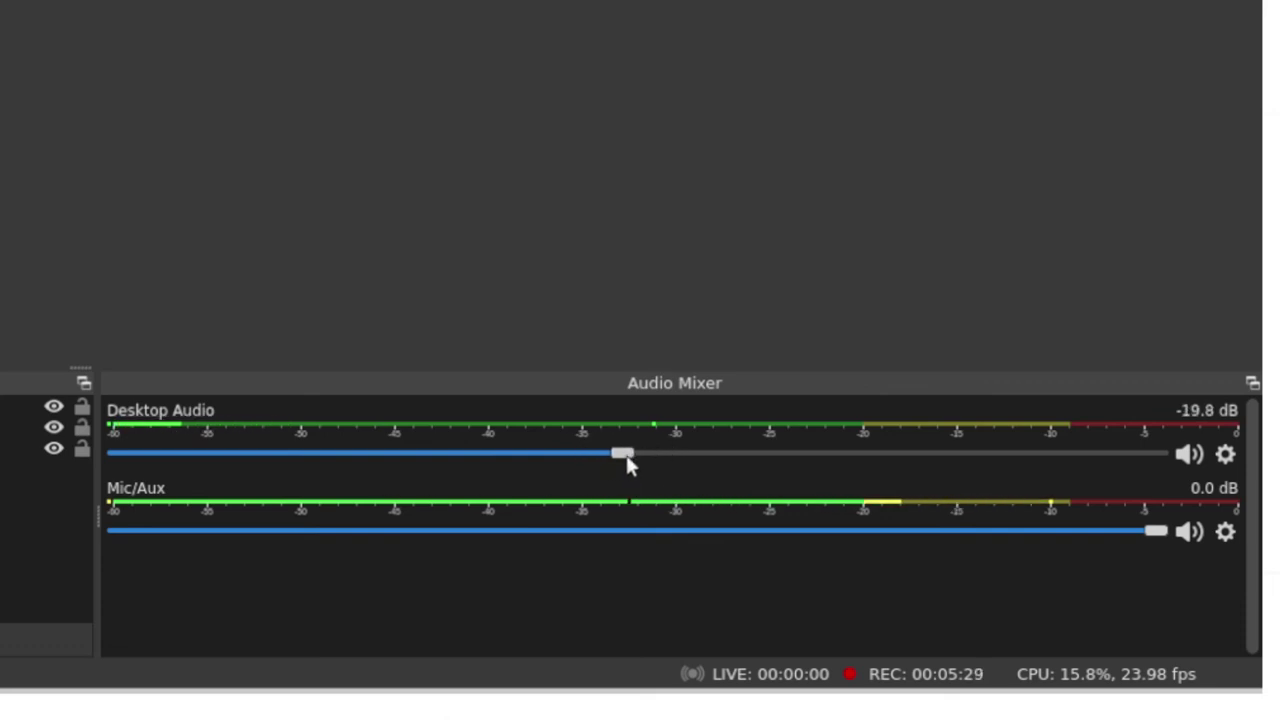
drag(628, 465, 1265, 450)
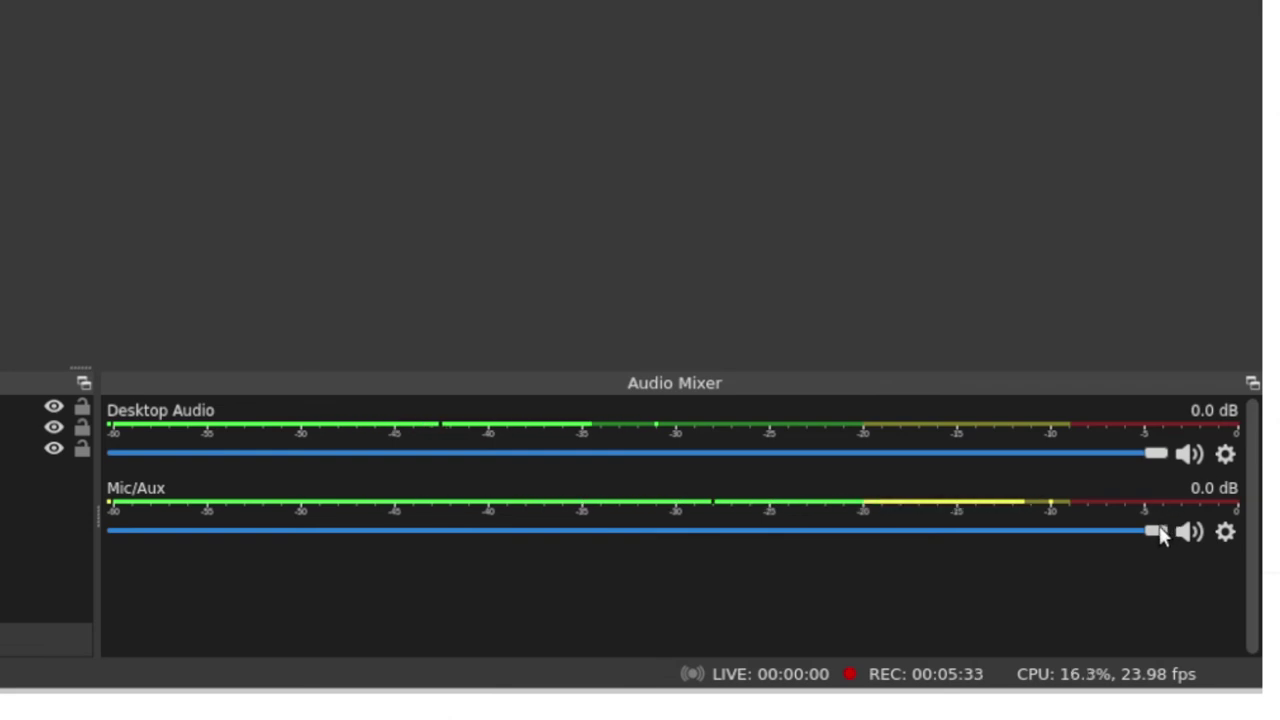
drag(1160, 532, 1190, 542)
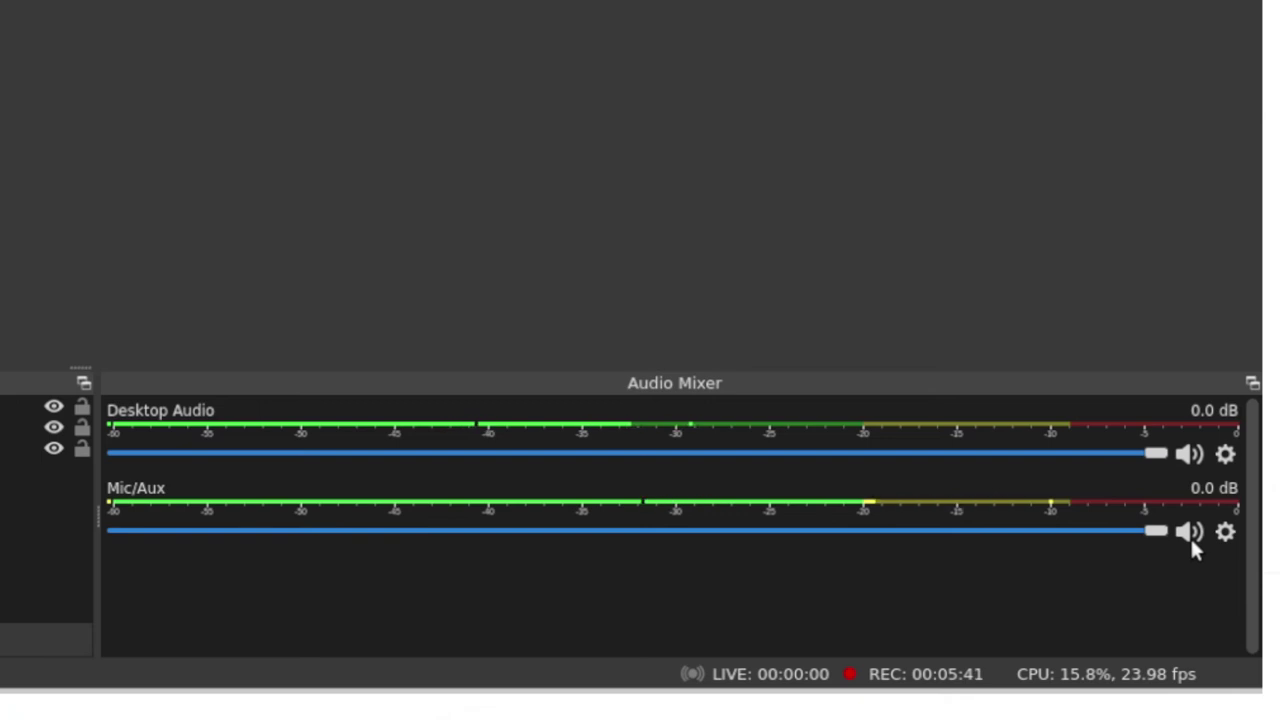
- Mute and unmute Mic/Aux, then mute and unmute Desktop Audio
click(1189, 531)
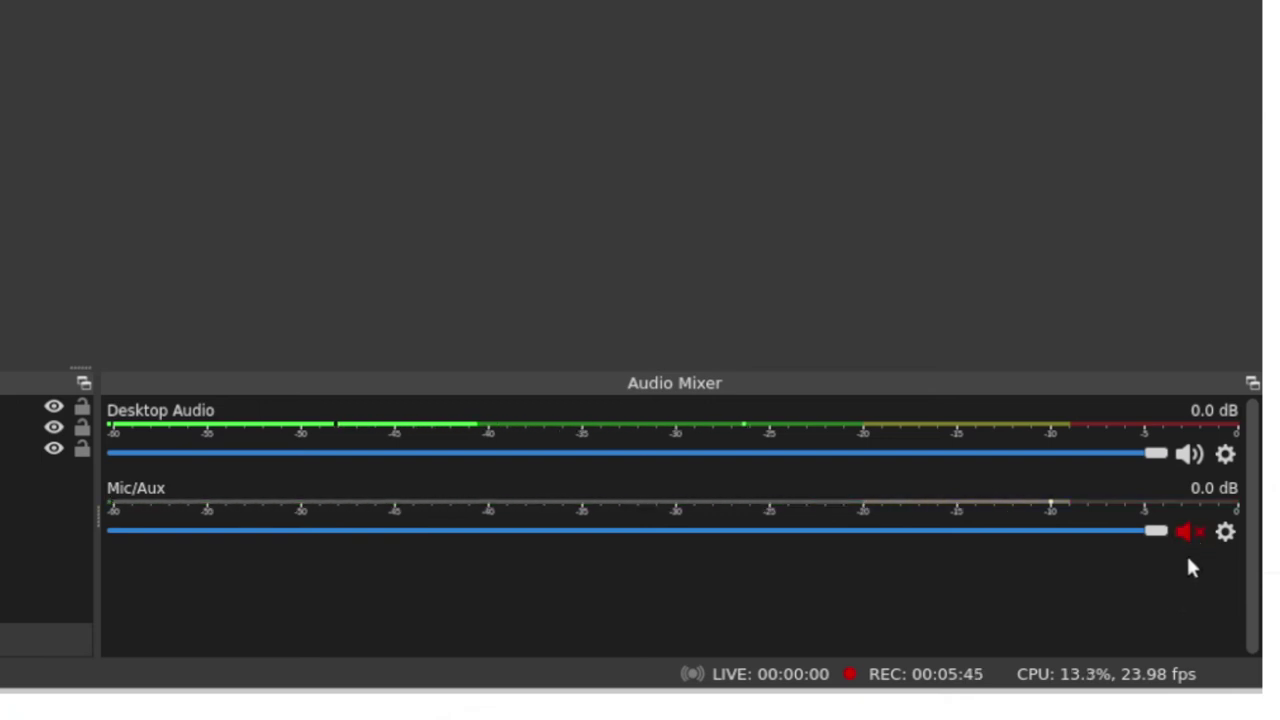
click(1190, 533)
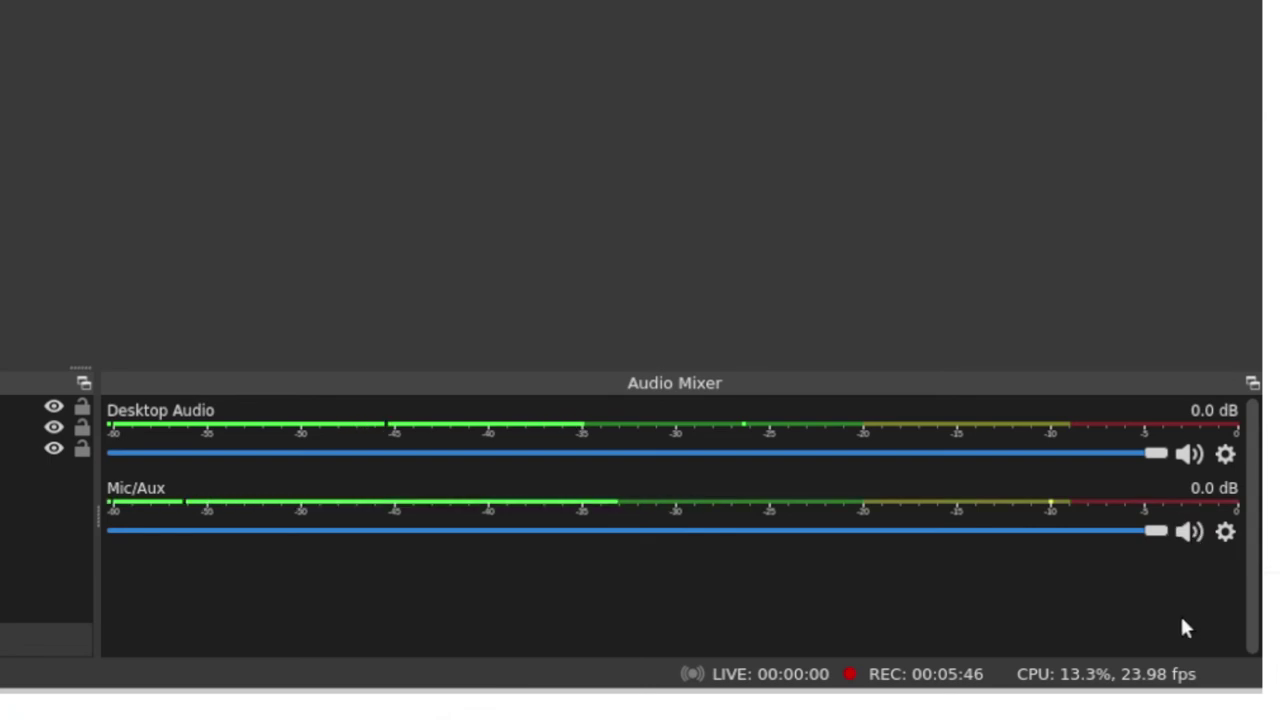
click(1191, 462)
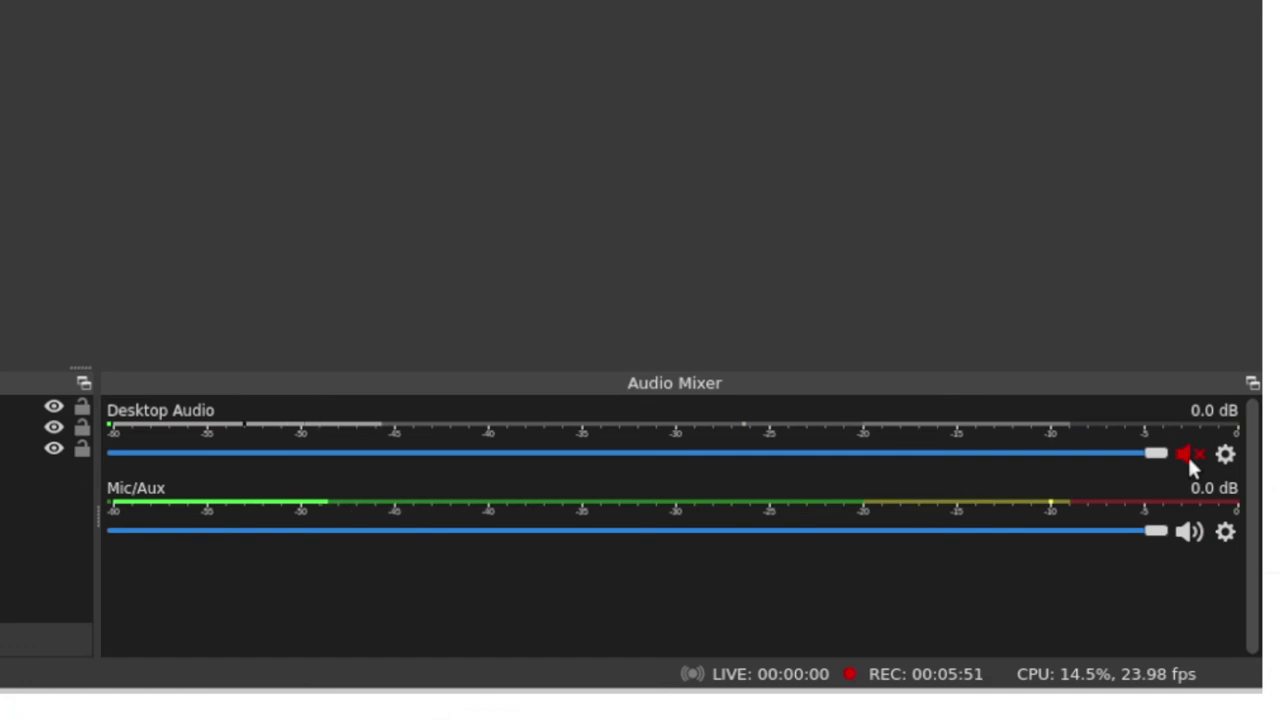
click(1191, 458)
click(1224, 458)
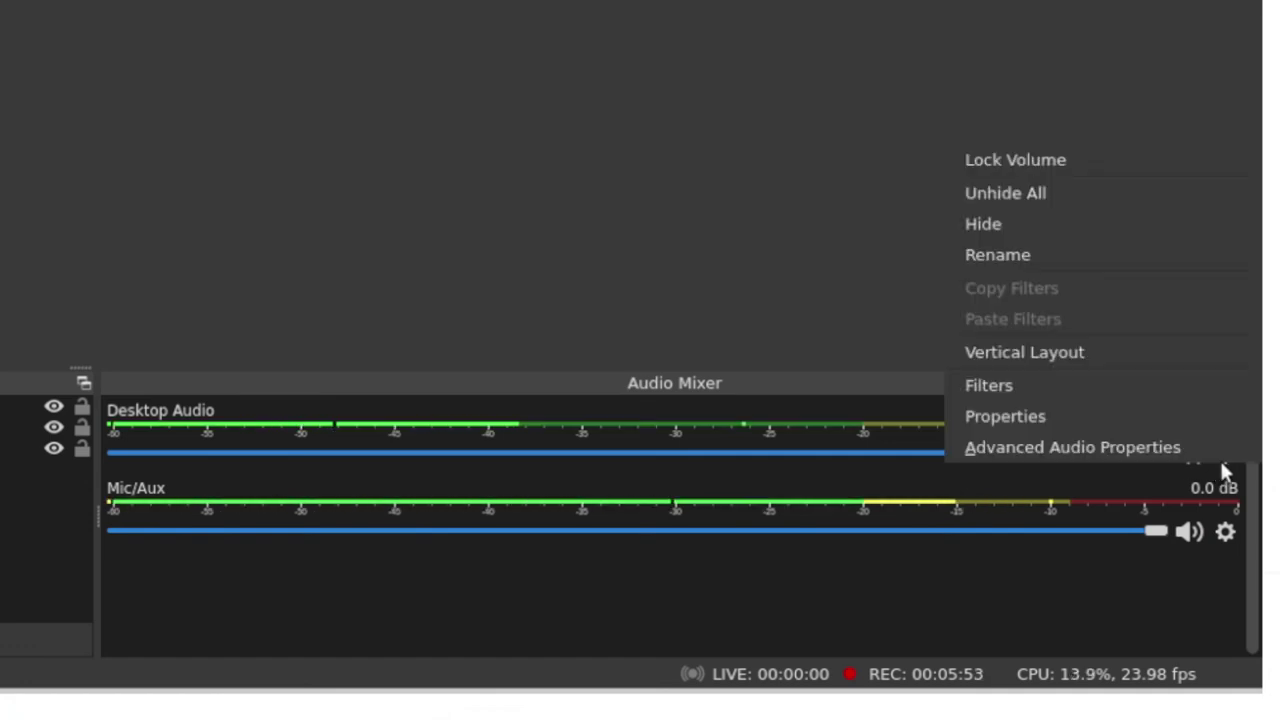
- View Desktop Audio's Filters and the addable filter list, closing without adding any
click(998, 387)
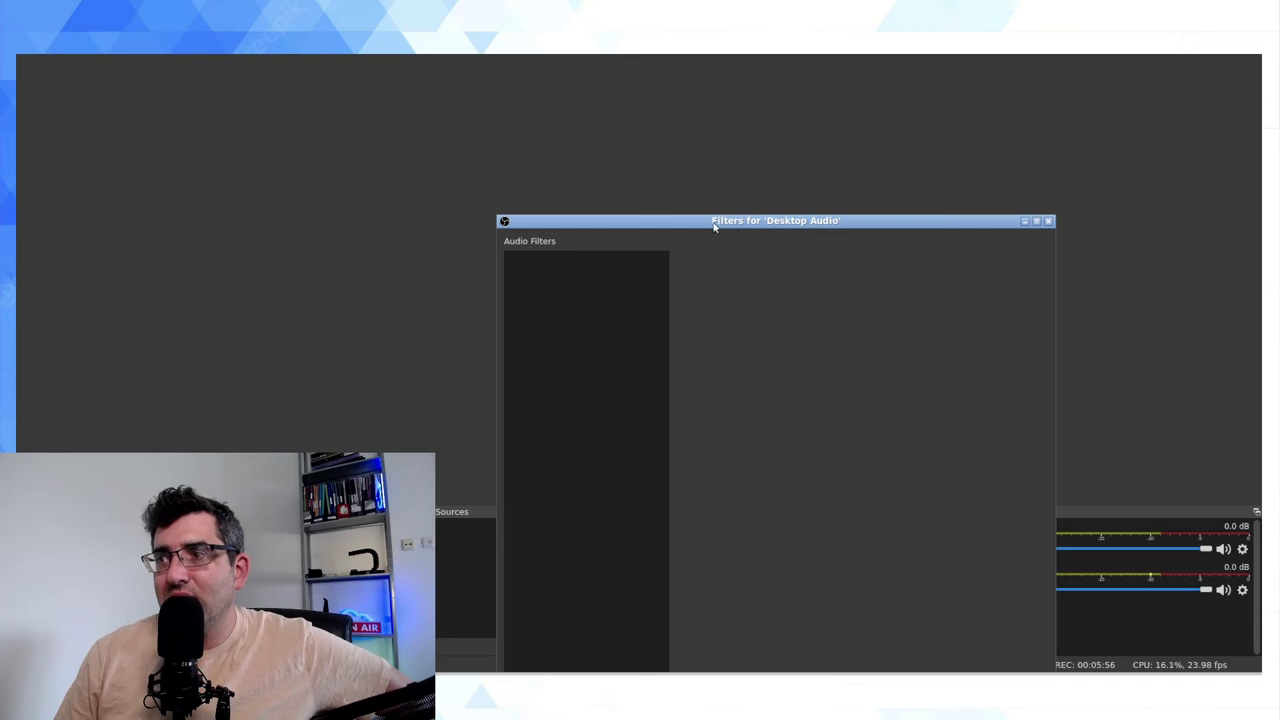
click(499, 606)
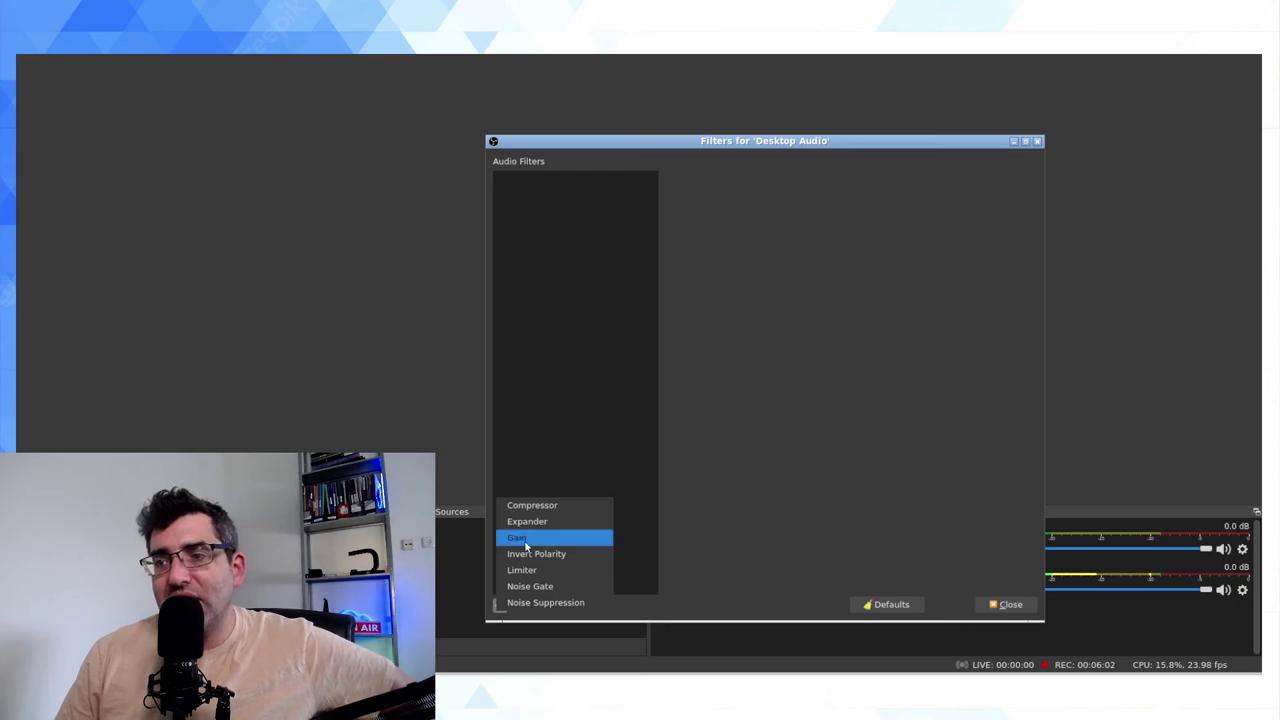
click(975, 610)
click(992, 605)
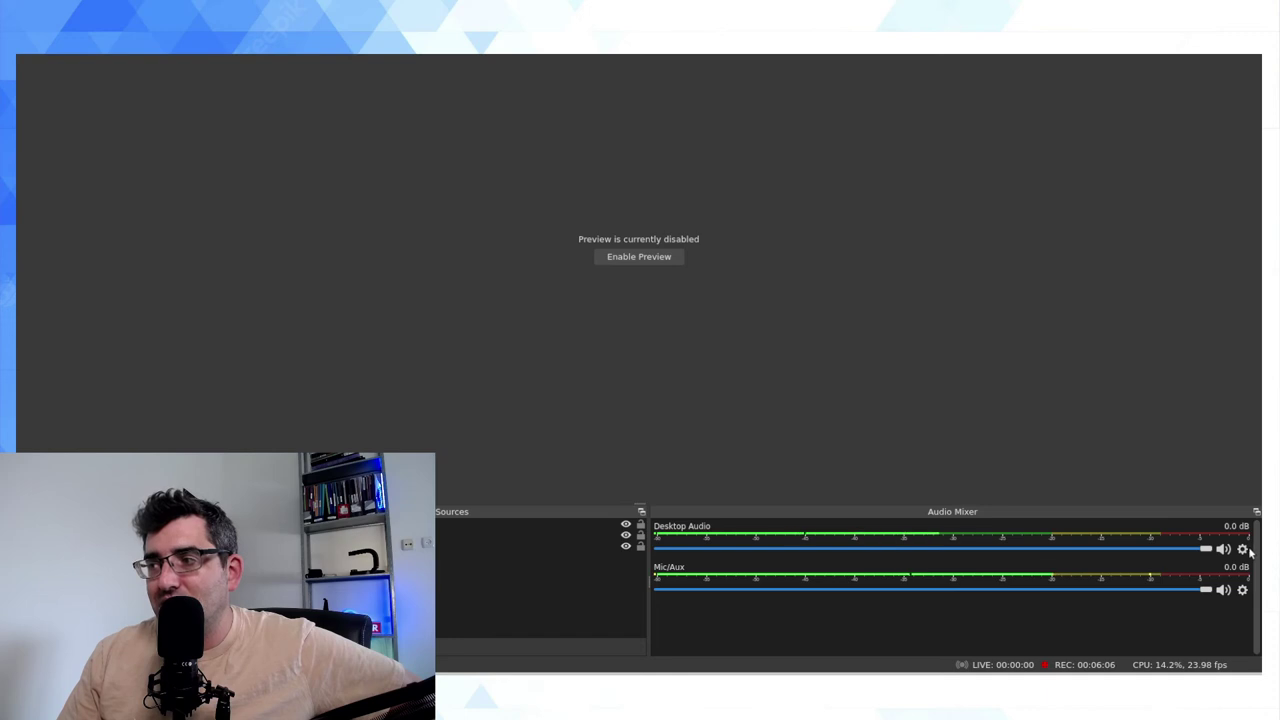
- Open Desktop Audio's Advanced Audio Properties and close it unchanged
click(1242, 549)
click(1160, 546)
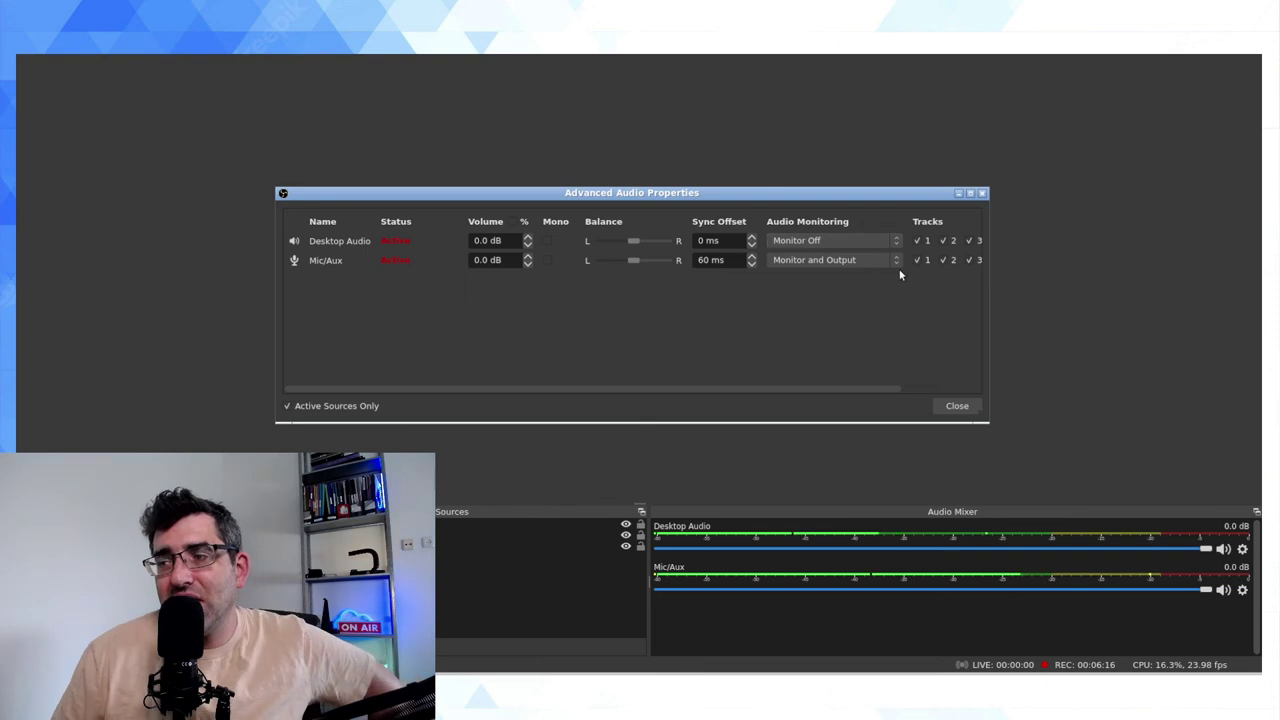
click(952, 406)
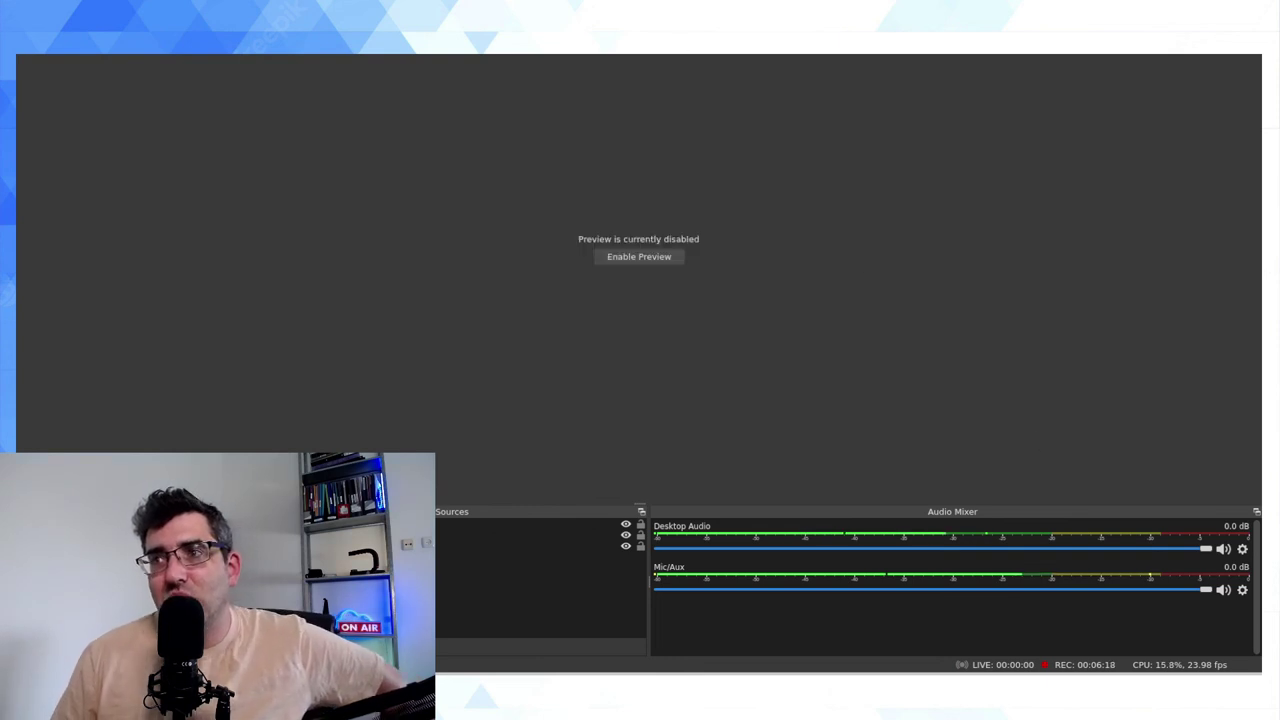